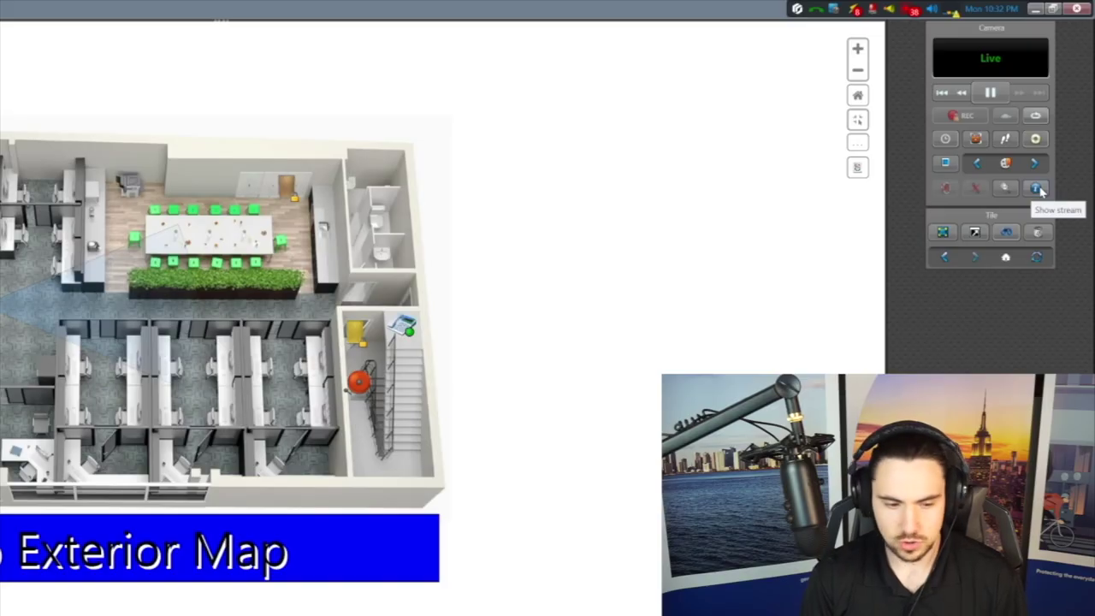
# Show the camera tile's live stream details: H.264, 1920x1080, 30 fps
pyautogui.click(1037, 188)
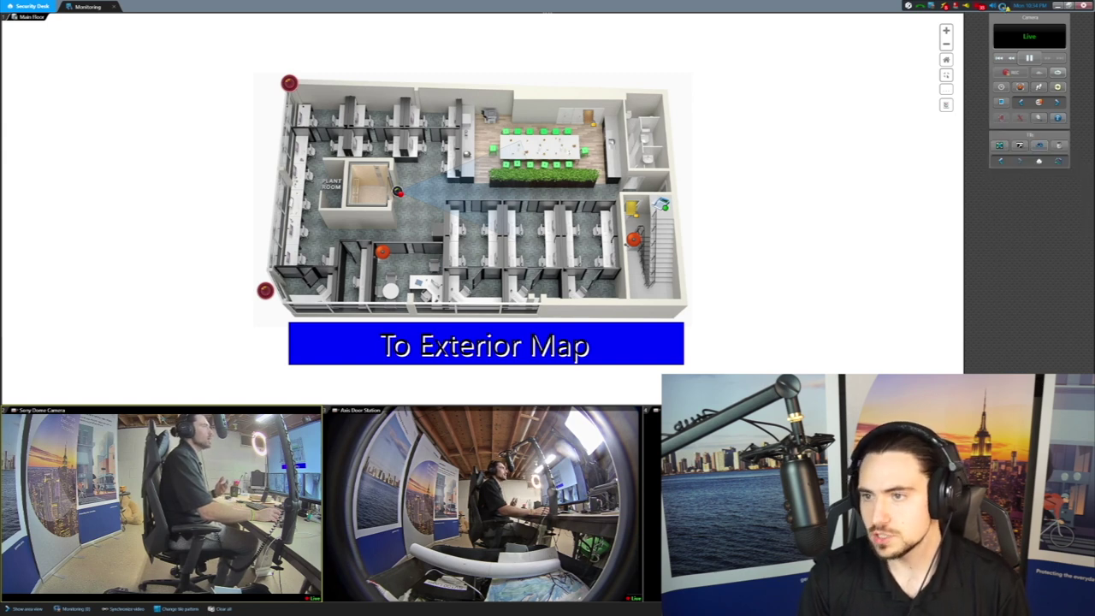
# Review the workstation's CPU, memory, GPU and network usage, then close the hardware information
pyautogui.click(1003, 6)
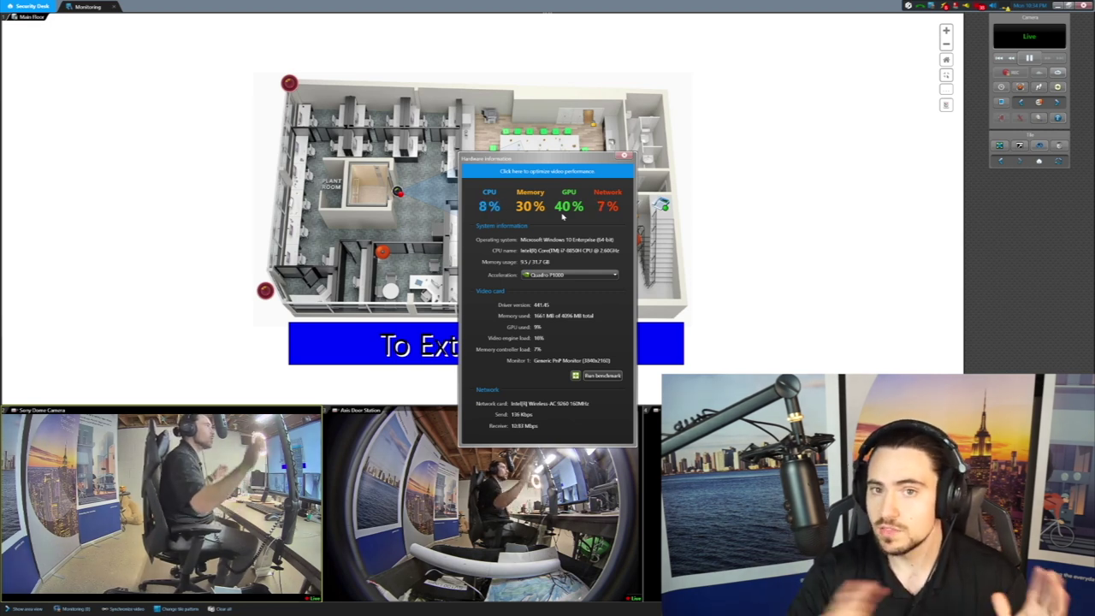
pyautogui.click(624, 156)
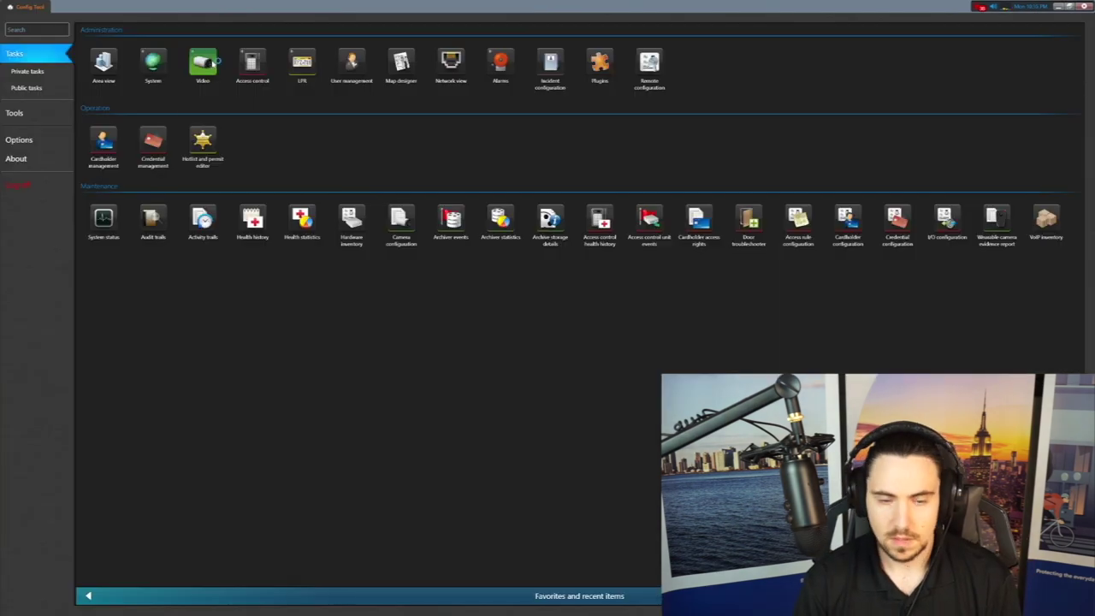
# Open the Video task and select the Sony Dome Camera under Archiver to view its video quality settings
pyautogui.click(214, 61)
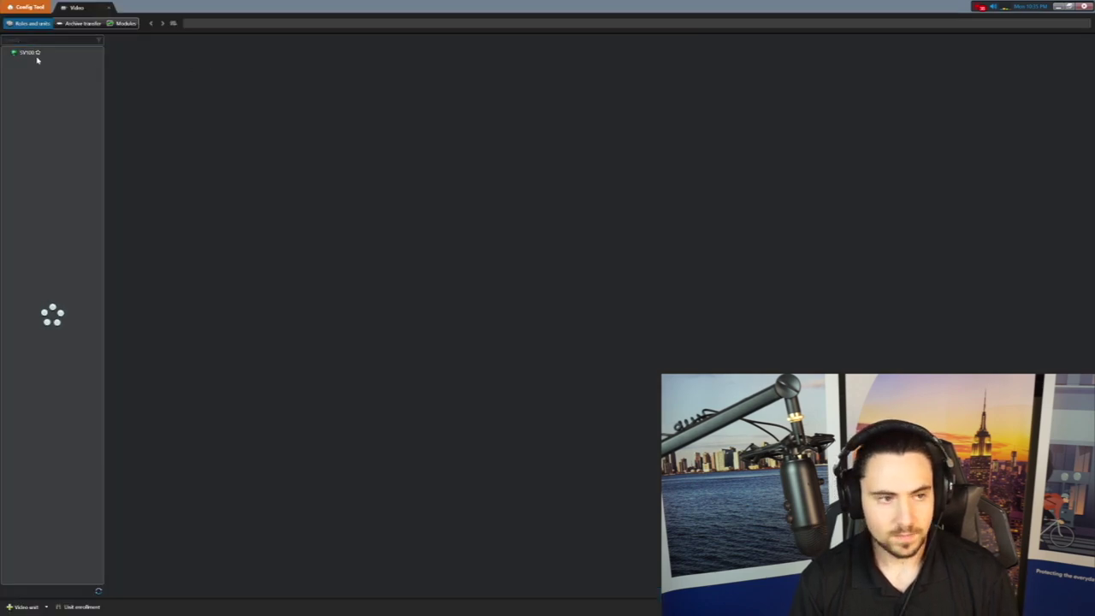
pyautogui.click(12, 109)
pyautogui.click(15, 110)
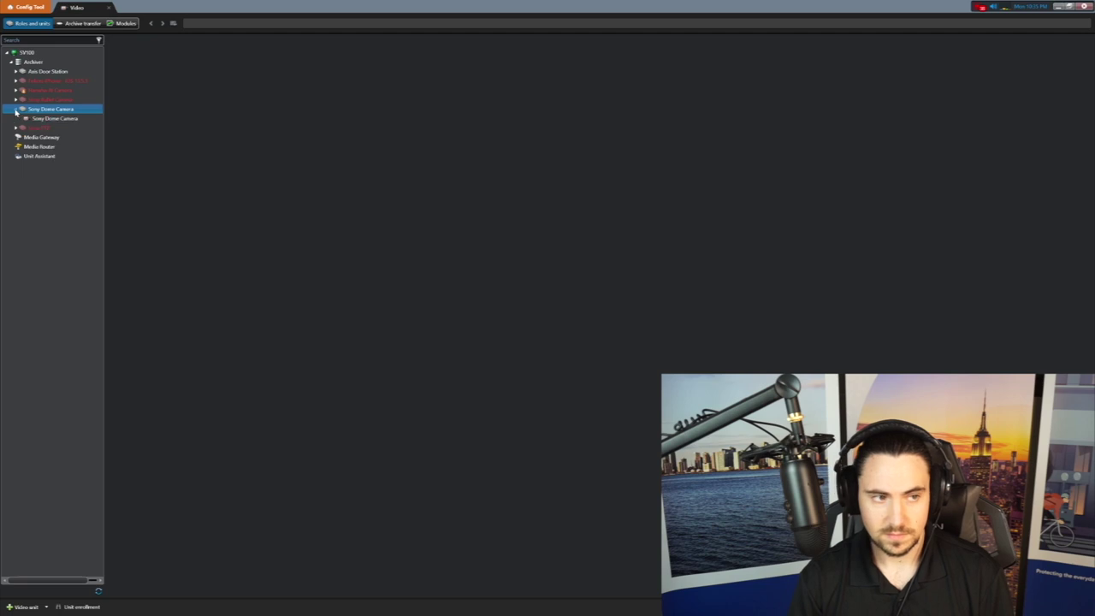
pyautogui.click(58, 118)
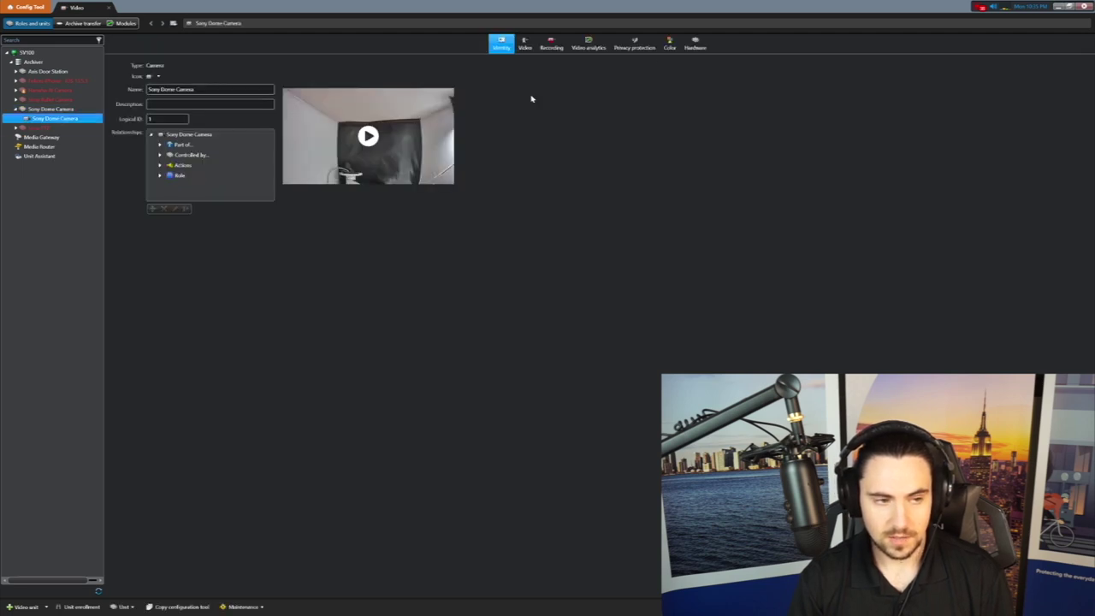
pyautogui.click(525, 41)
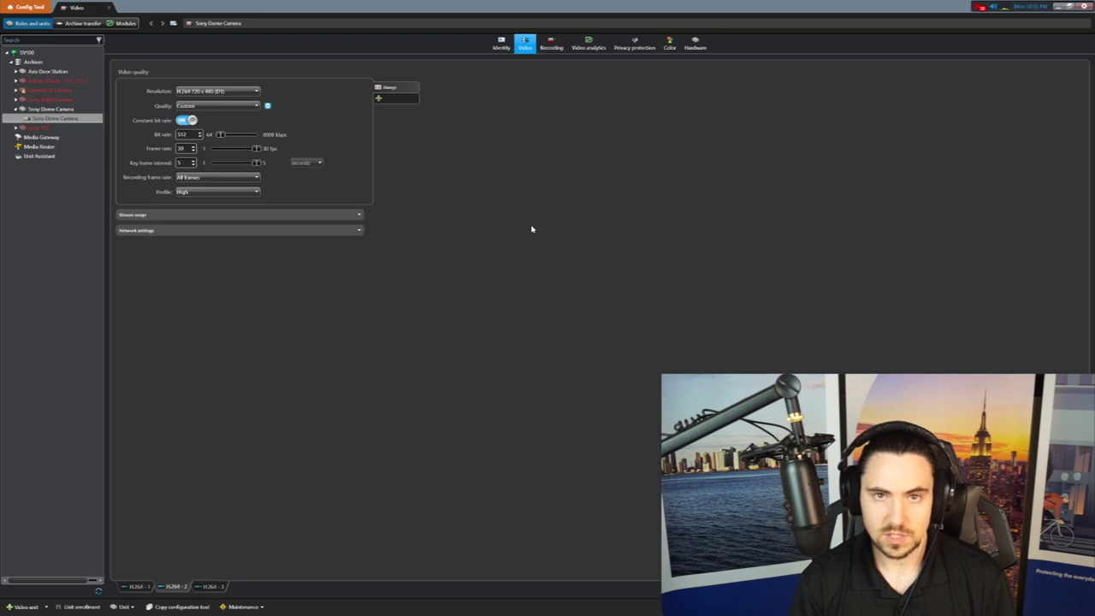
# Show the first H.264 stream's settings: 1920x1080 at 2000 kbps
pyautogui.click(136, 586)
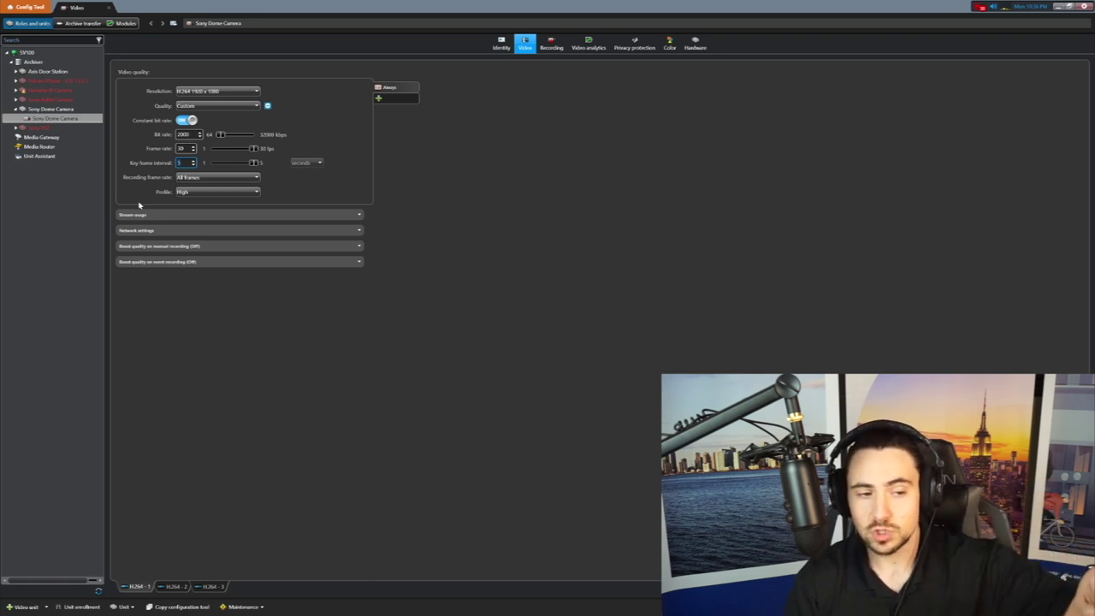
# Expand Stream usage and view the second stream, 720x480 at 512 kbps used for Live
pyautogui.click(256, 215)
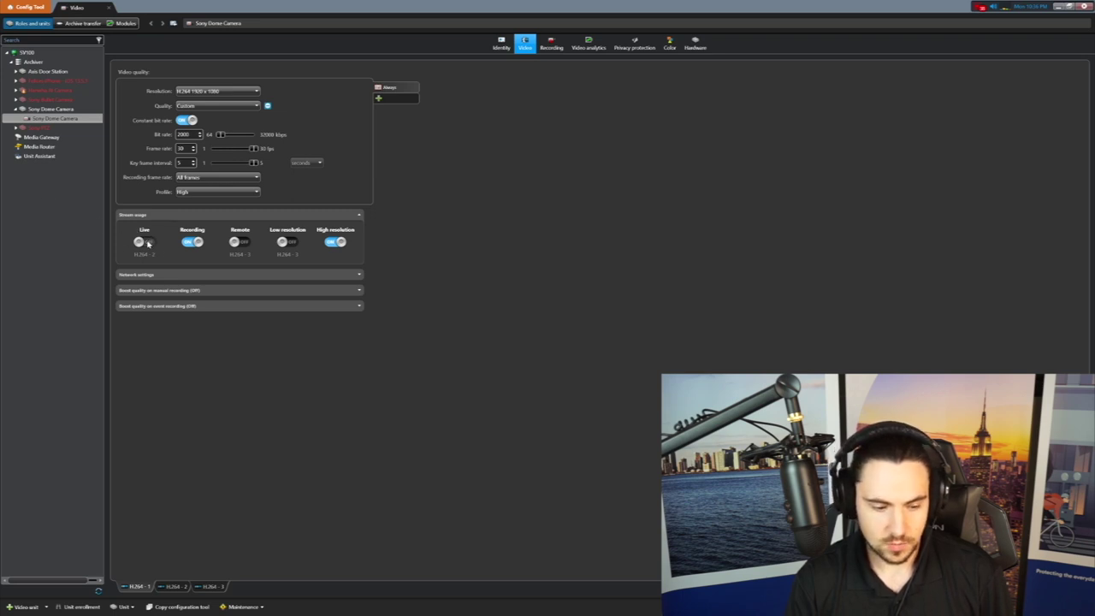
pyautogui.click(175, 587)
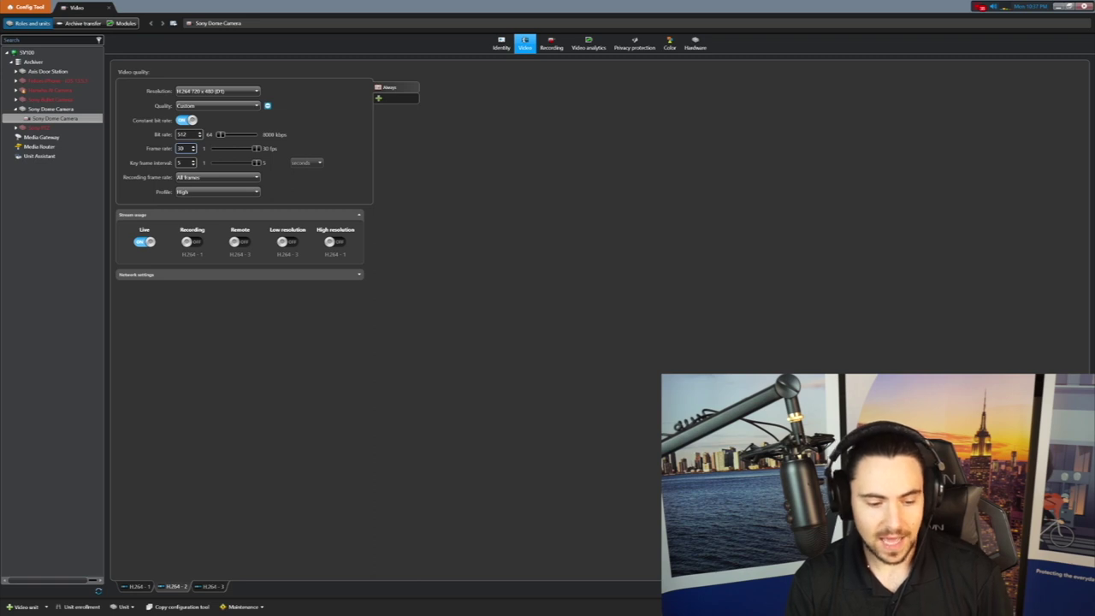
# Inspect the third stream (320x184, Remote and Low resolution) and its bit rate, then return to the first stream
pyautogui.click(216, 587)
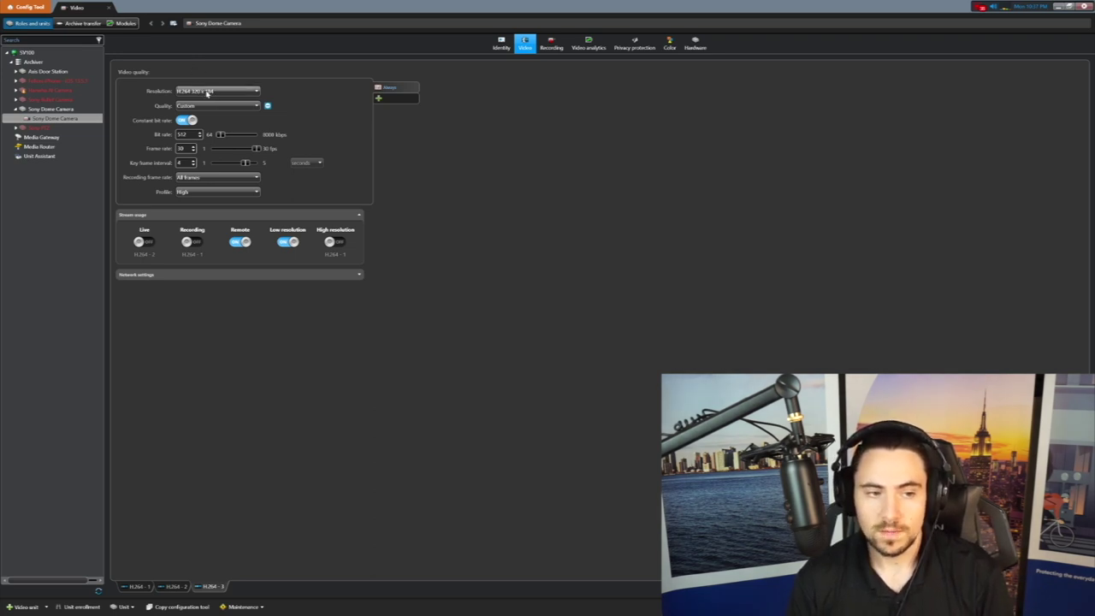
pyautogui.click(186, 134)
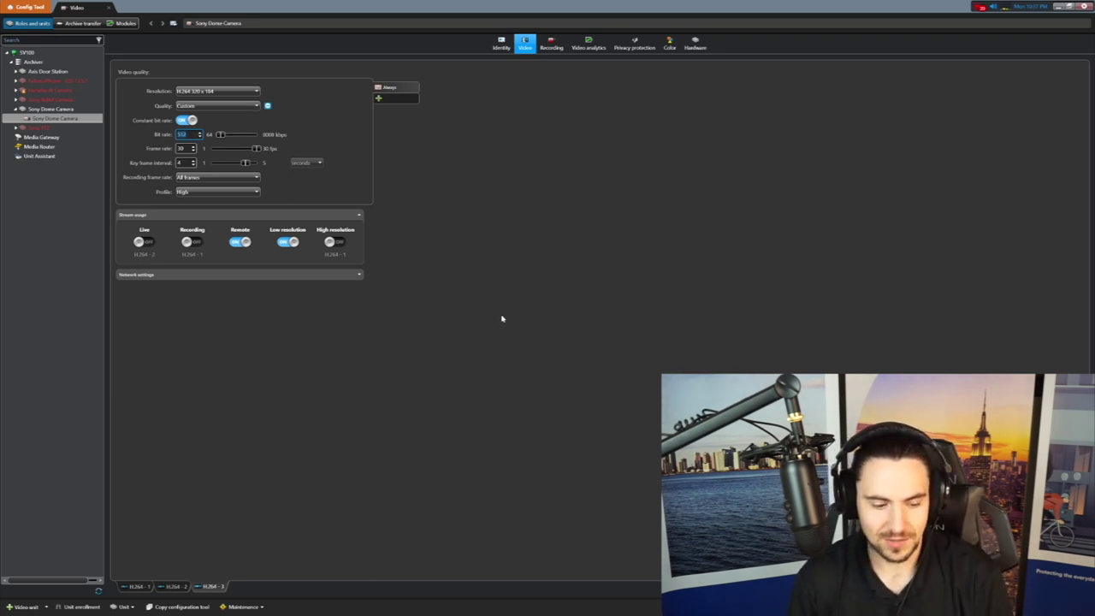
pyautogui.click(135, 586)
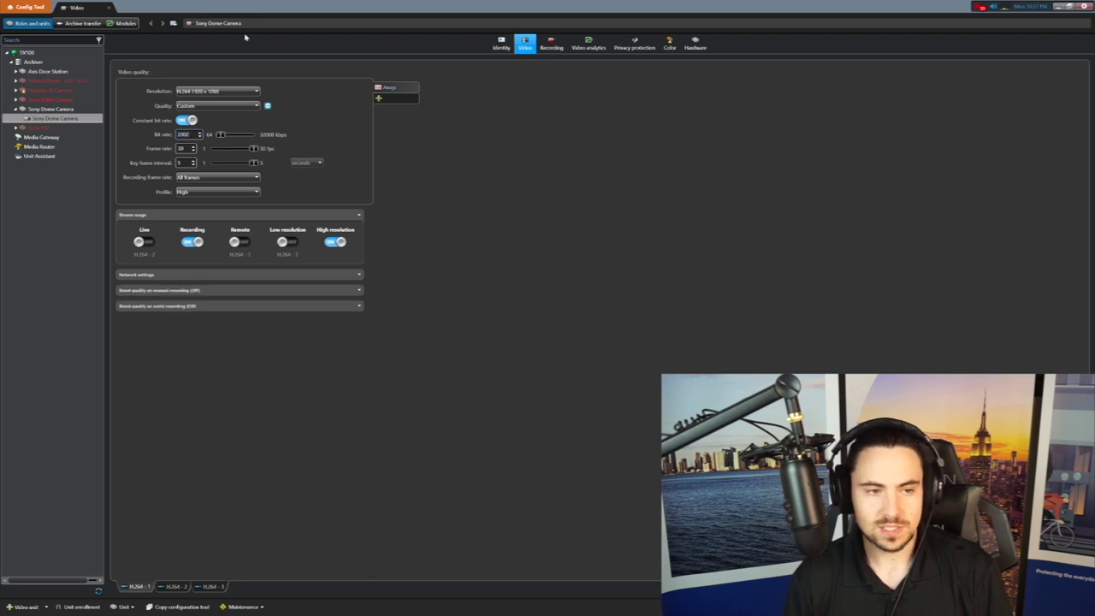
# Set the first stream to Default settings at 1920 x 1080 and enable Live, Remote and Low resolution usage
pyautogui.click(193, 106)
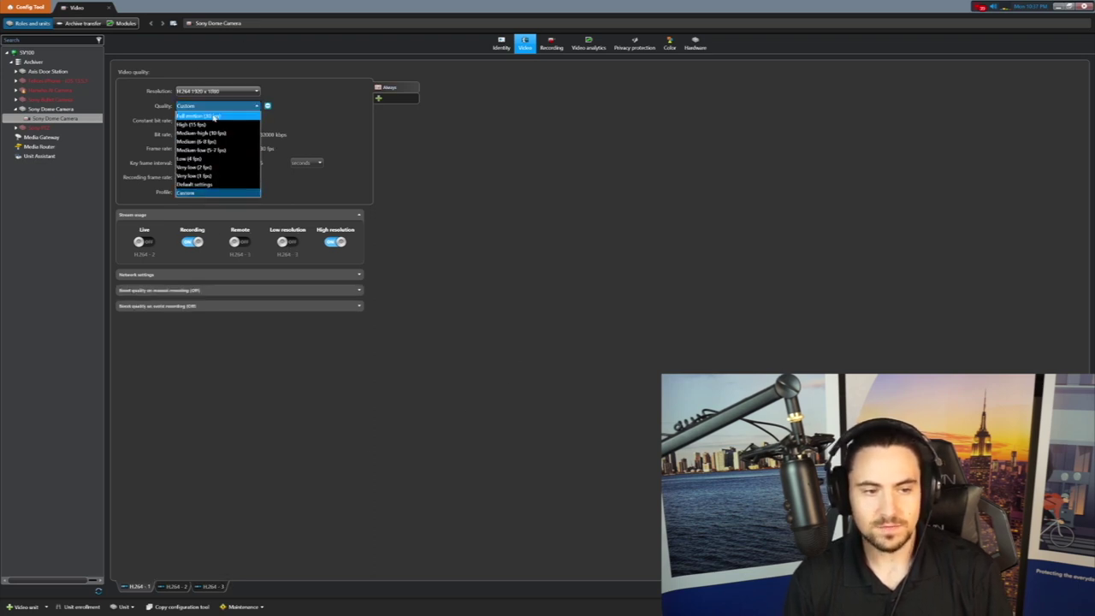
pyautogui.click(195, 184)
pyautogui.click(212, 91)
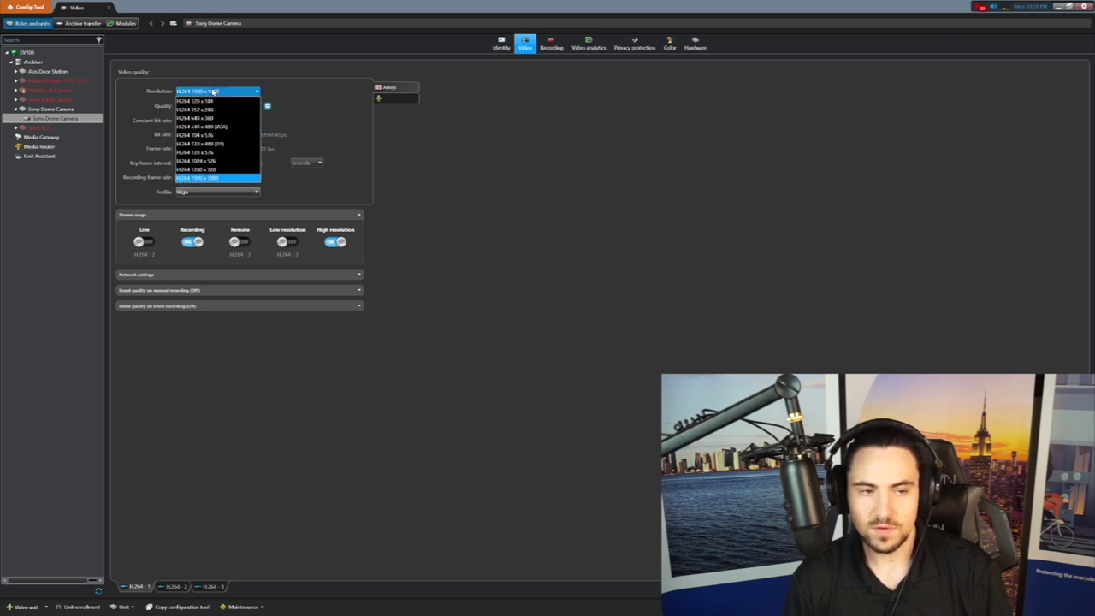
pyautogui.click(213, 91)
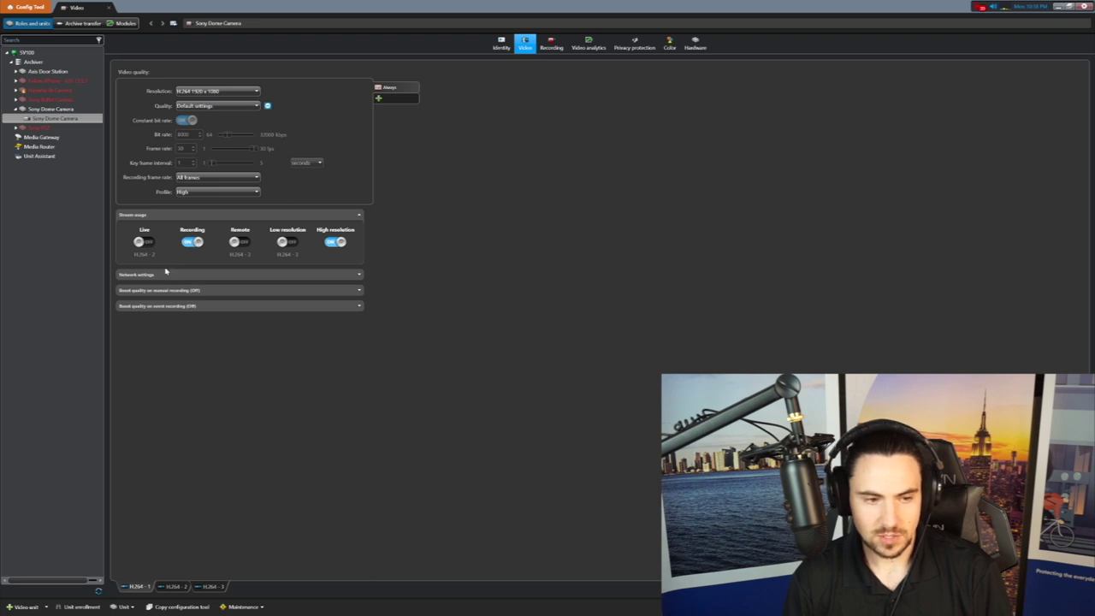
pyautogui.click(143, 242)
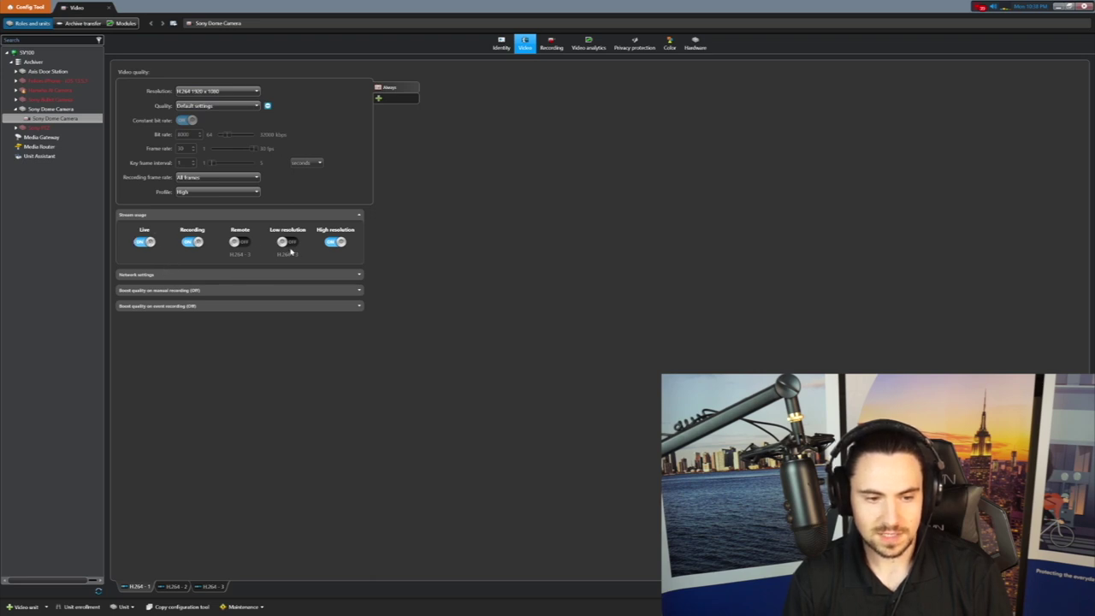
pyautogui.click(240, 242)
pyautogui.click(287, 242)
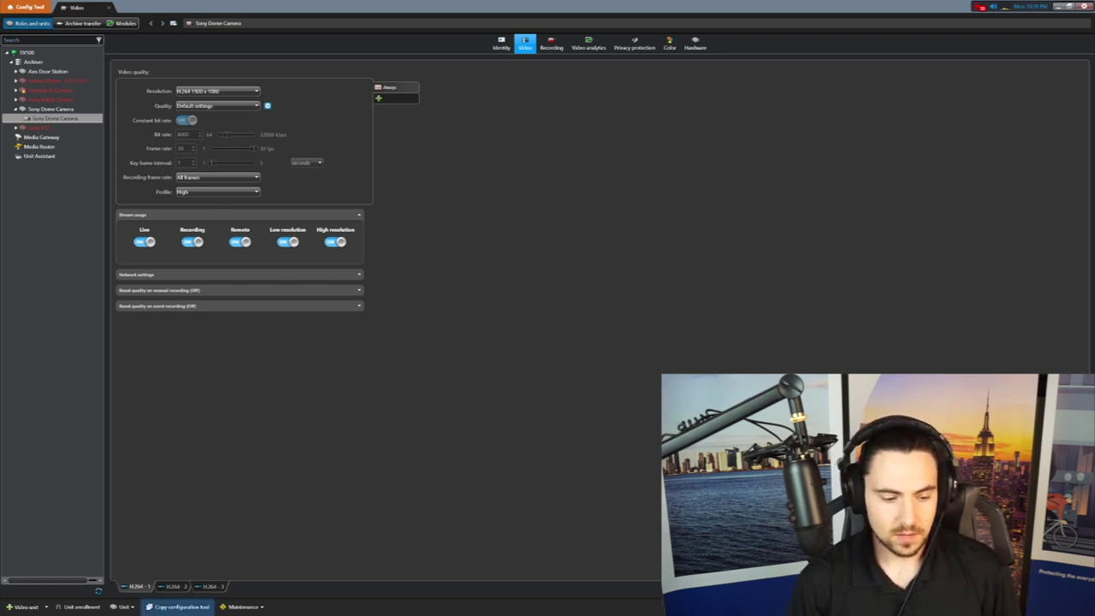
# Stop using the first stream for Live, Low resolution and Remote viewing
pyautogui.click(145, 242)
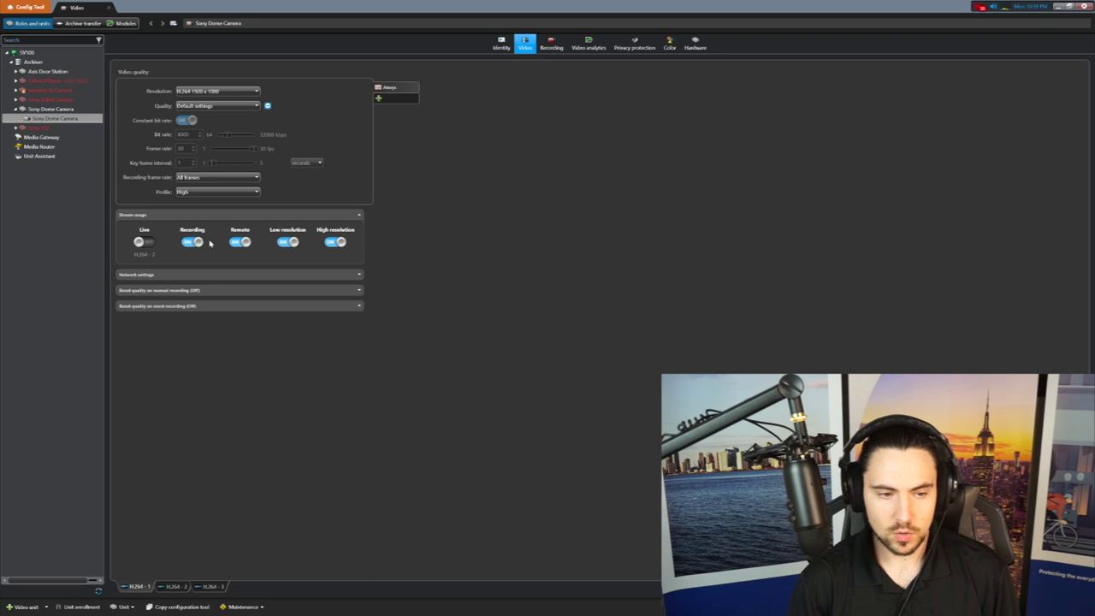
pyautogui.click(292, 242)
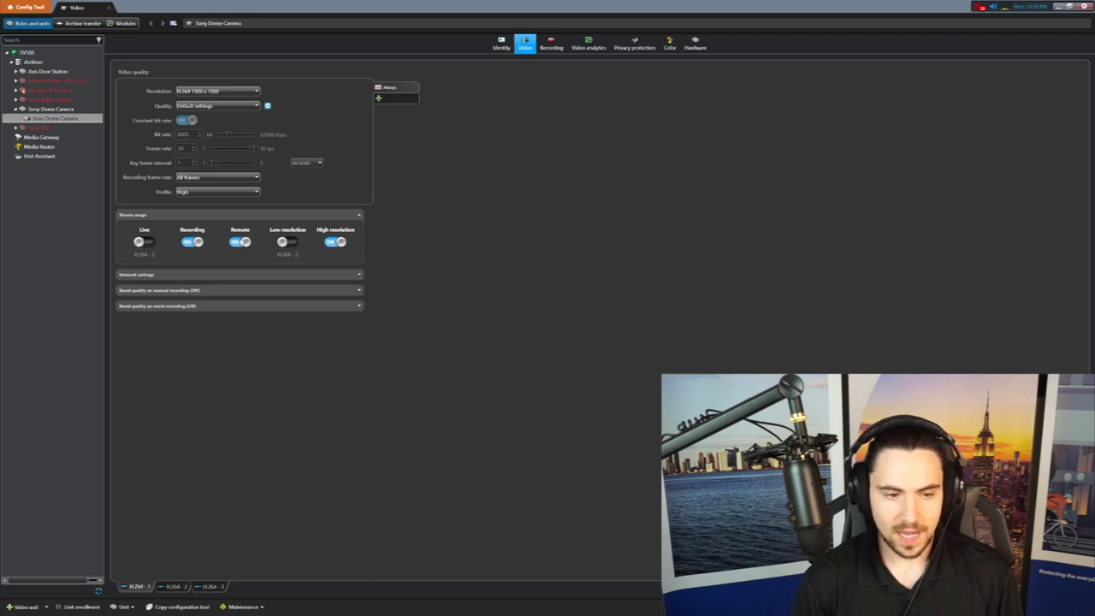
pyautogui.click(239, 242)
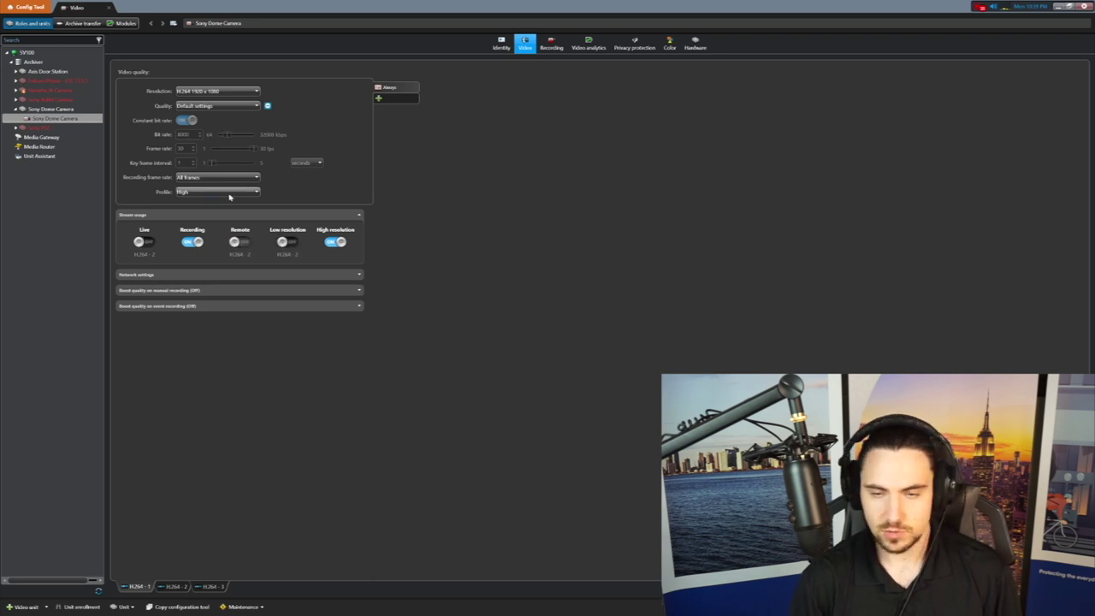
# Set the first stream's quality to High (15 fps)
pyautogui.click(229, 106)
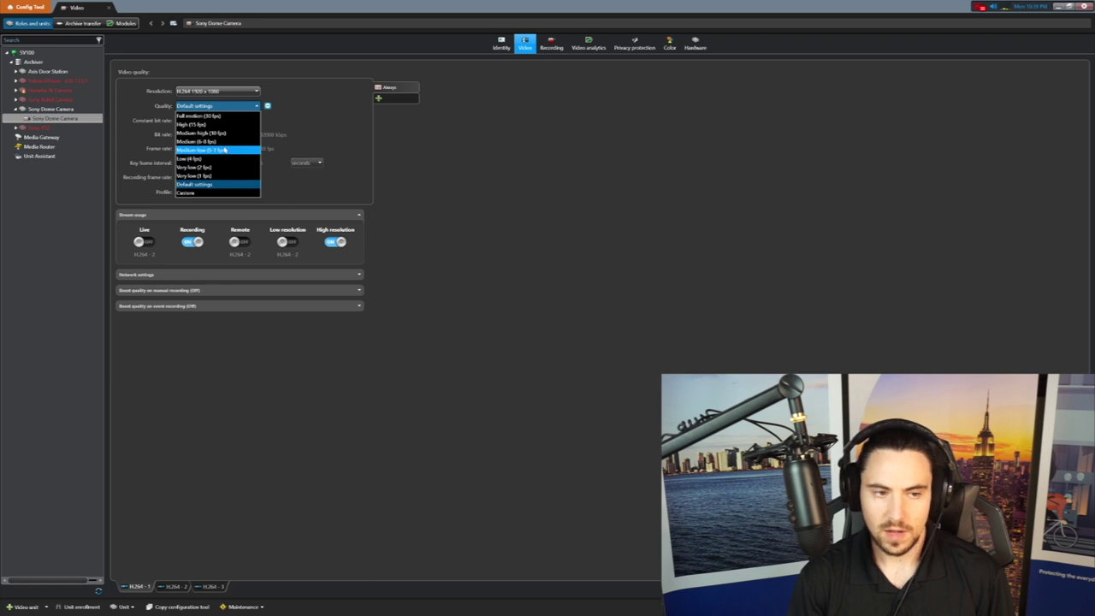
pyautogui.click(230, 125)
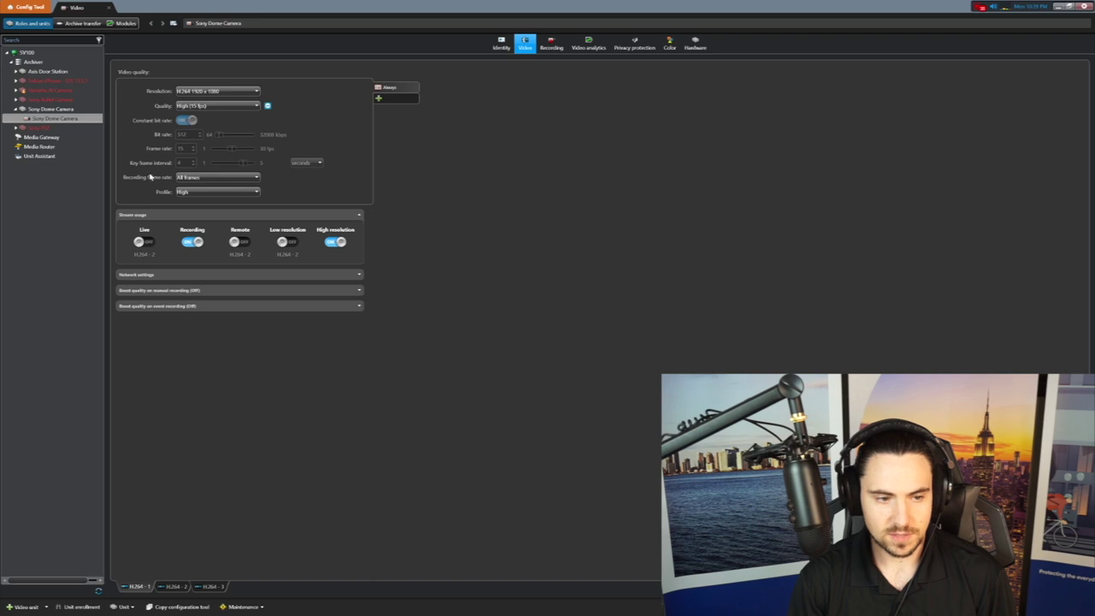
pyautogui.click(251, 107)
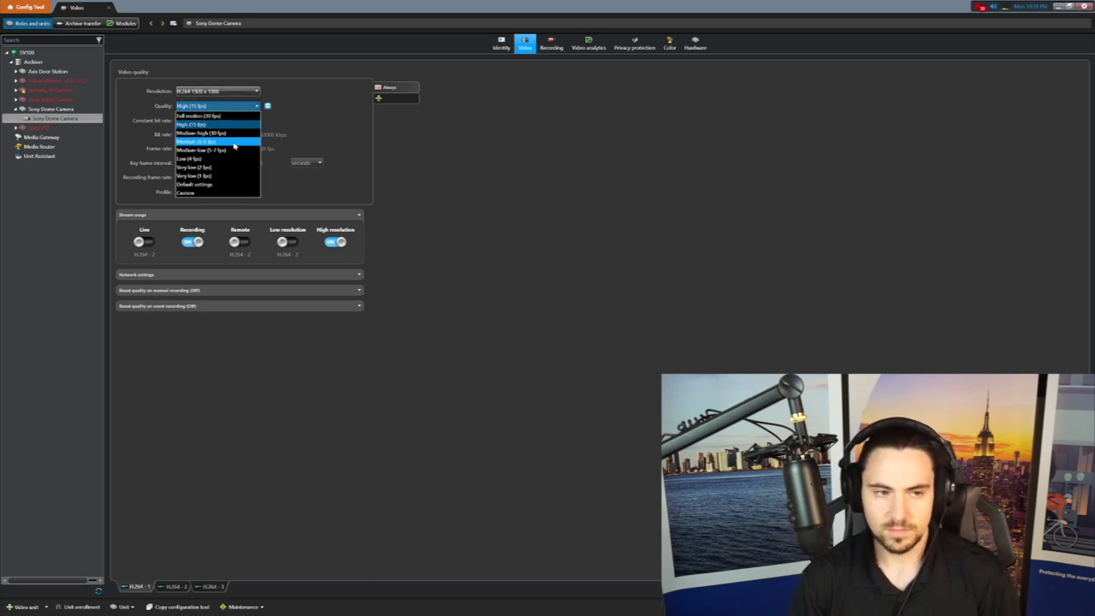
pyautogui.click(239, 144)
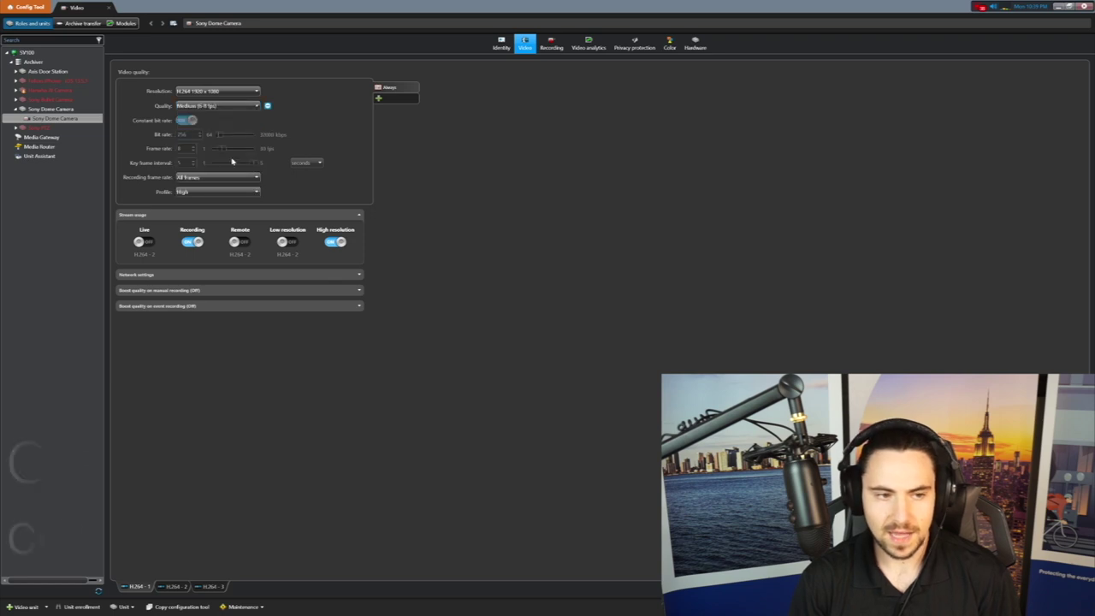
pyautogui.click(211, 106)
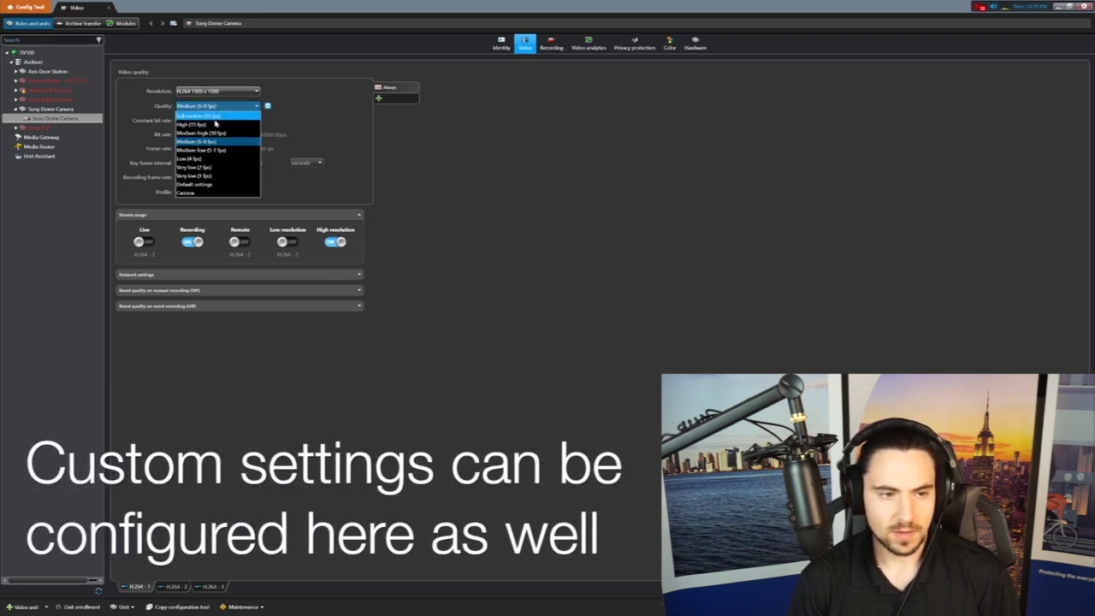
pyautogui.click(201, 124)
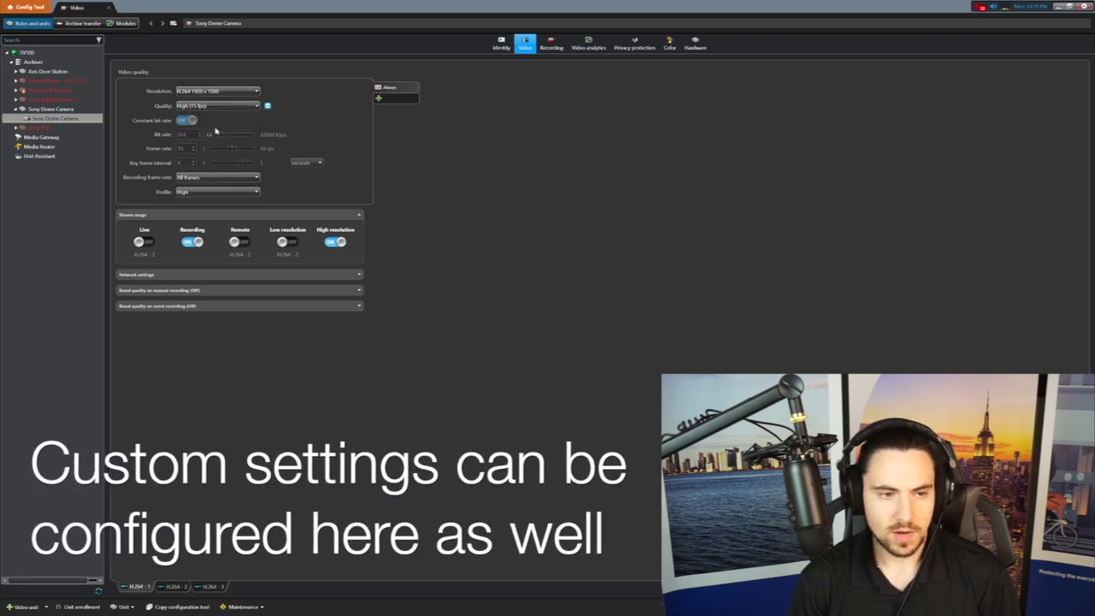
pyautogui.click(184, 587)
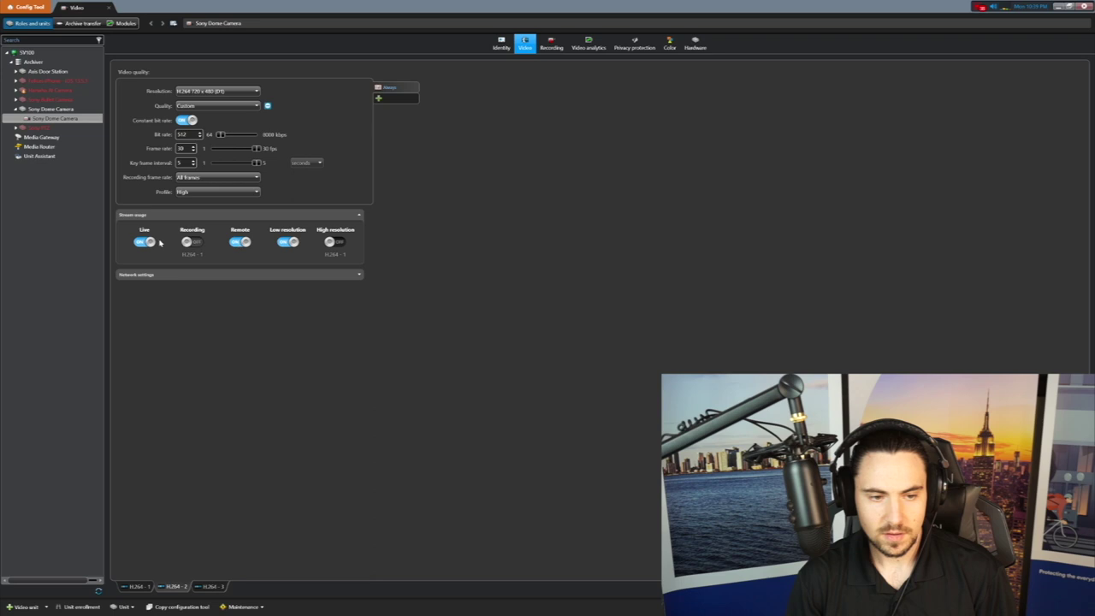
# Remove Remote and Low resolution from the second stream and set it to 1280 x 720 at Medium quality
pyautogui.click(239, 242)
pyautogui.click(291, 243)
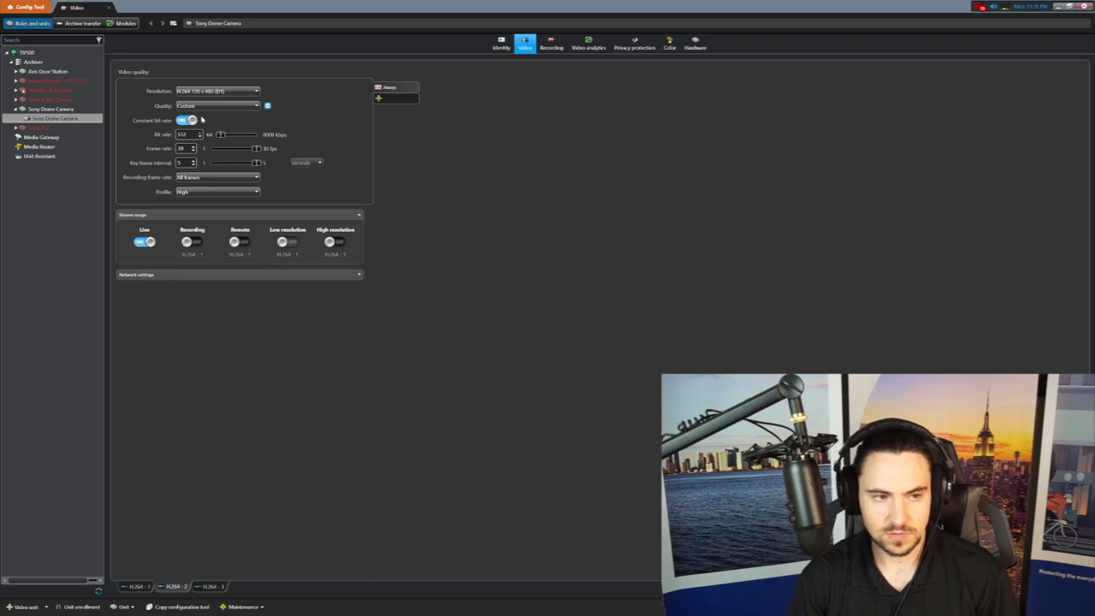
pyautogui.click(214, 92)
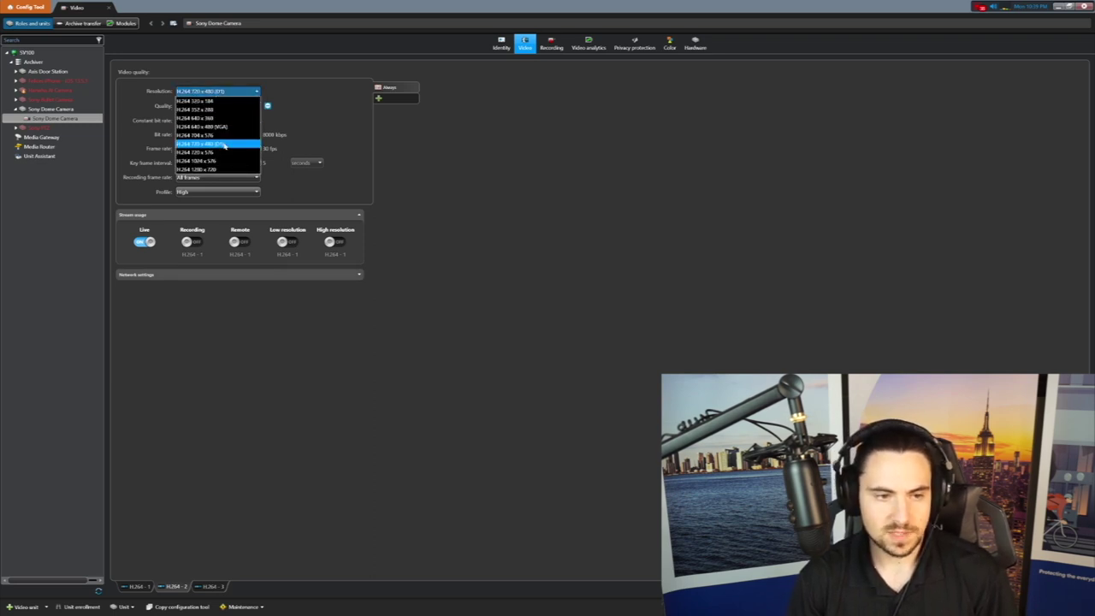
pyautogui.click(217, 170)
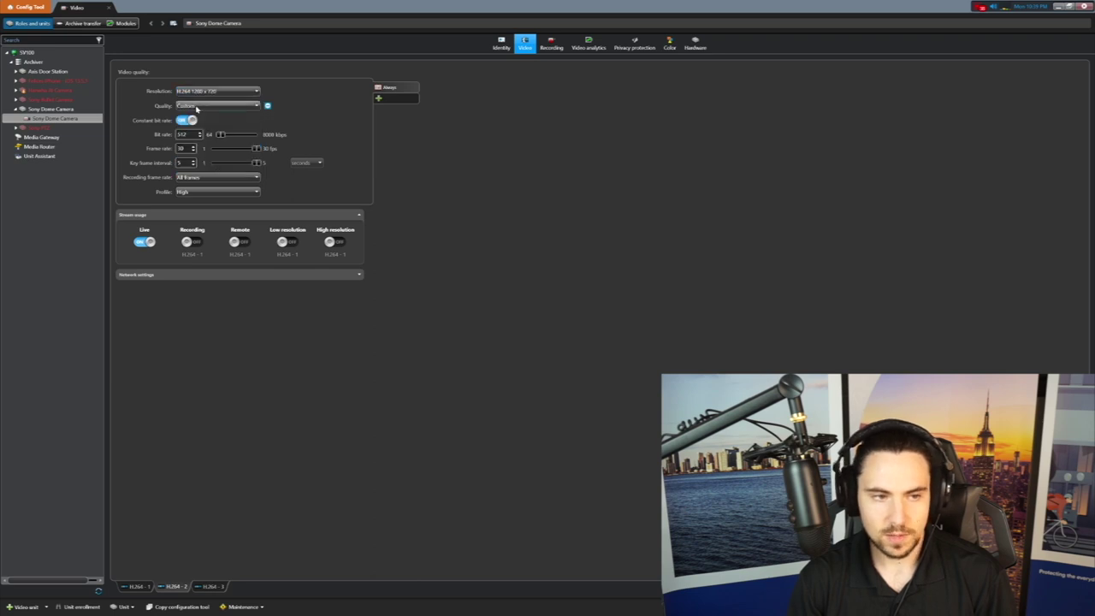
pyautogui.click(216, 106)
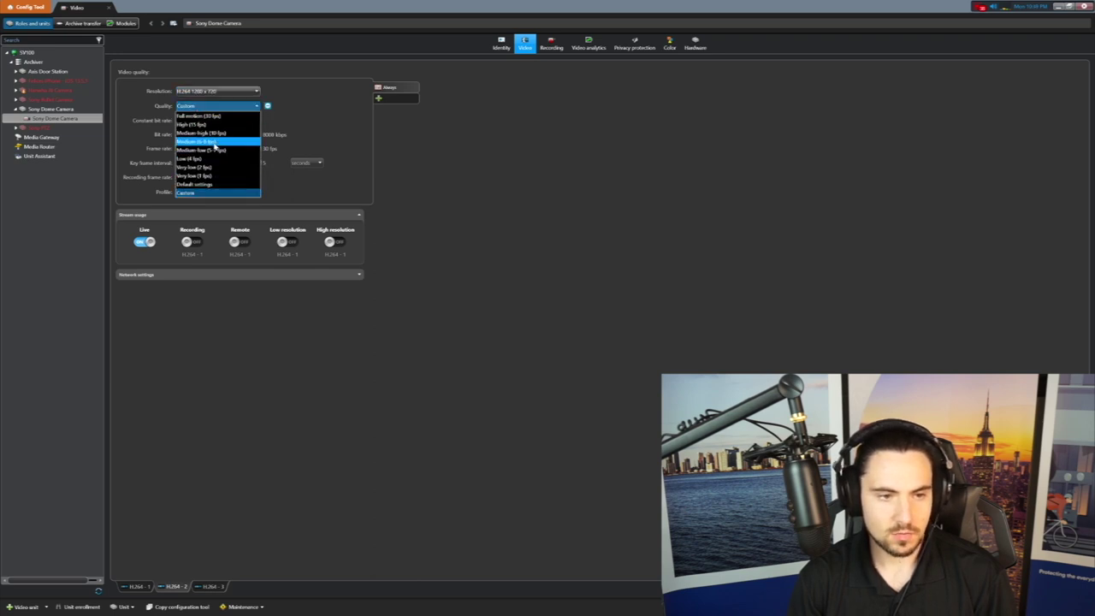
pyautogui.click(210, 141)
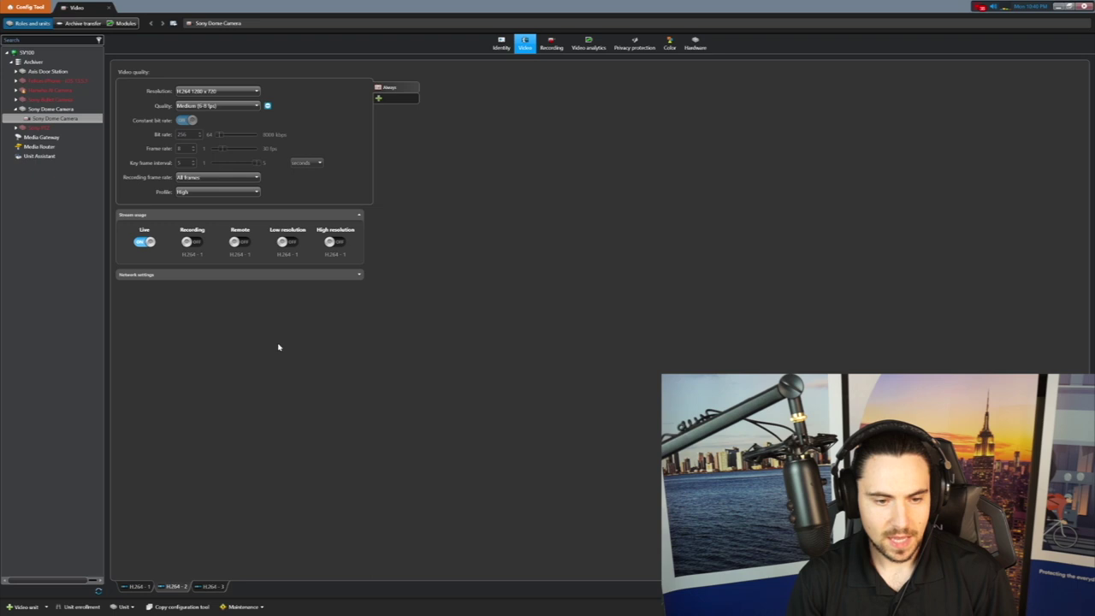
pyautogui.click(212, 587)
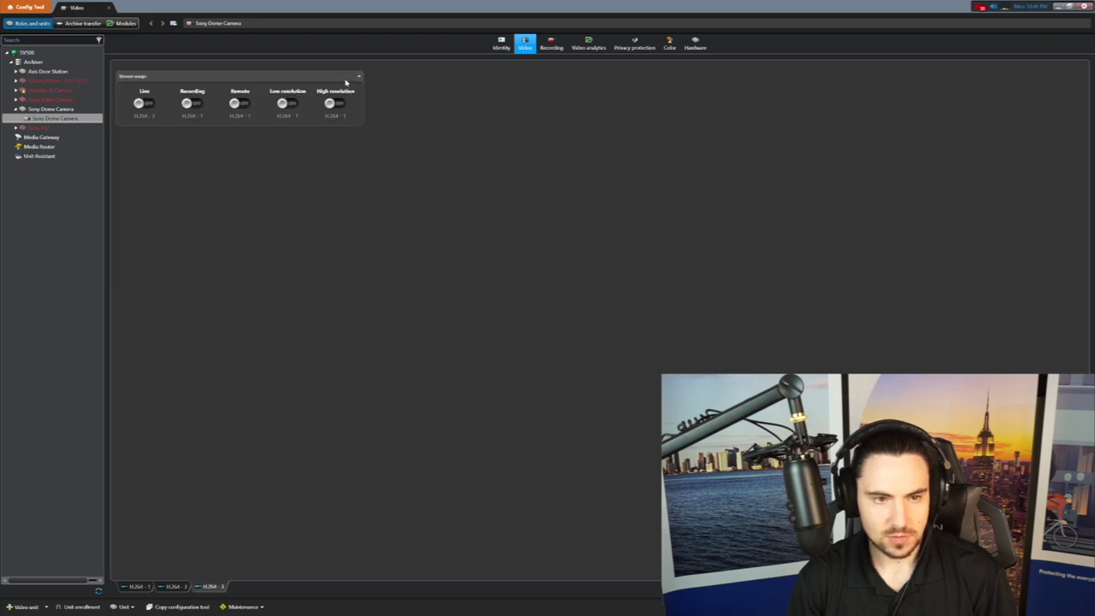
# Use the third stream for Low resolution and Remote at 352 x 288, Low (4 fps) quality
pyautogui.click(286, 104)
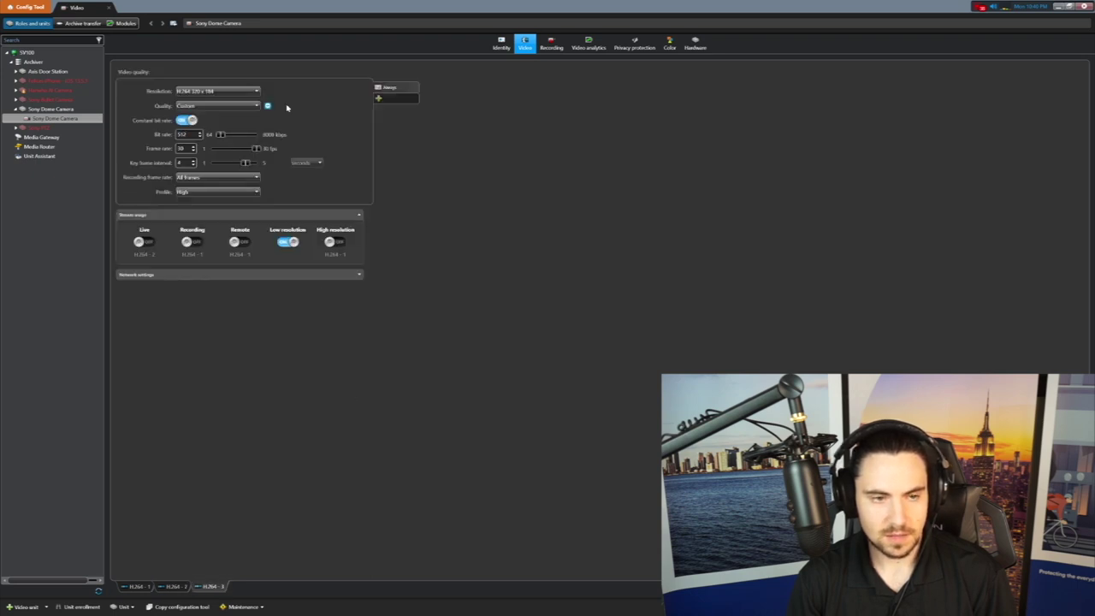
pyautogui.click(240, 242)
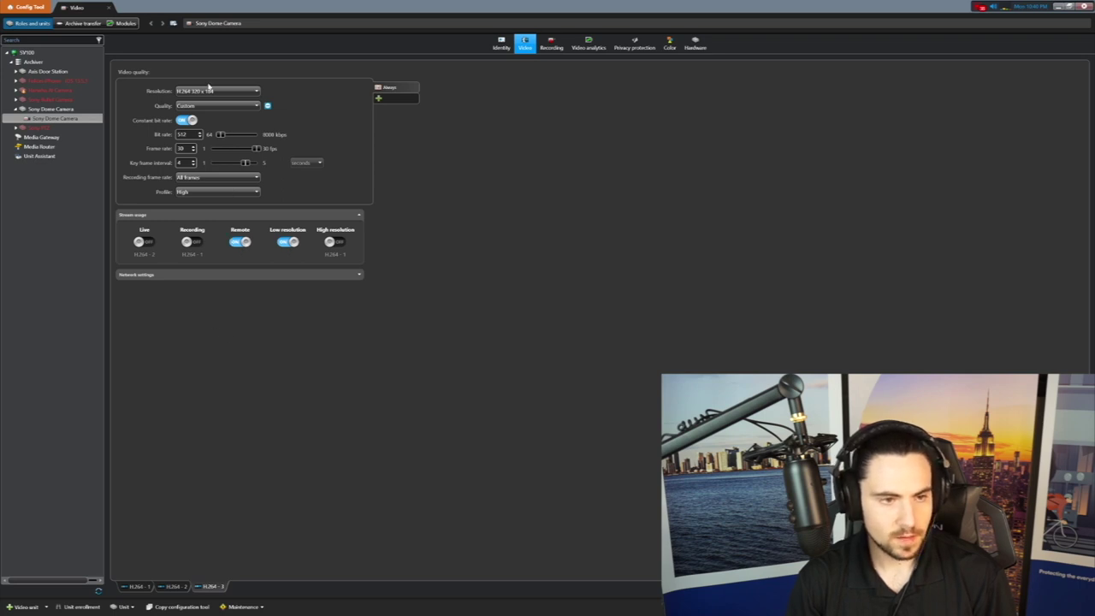
pyautogui.click(210, 91)
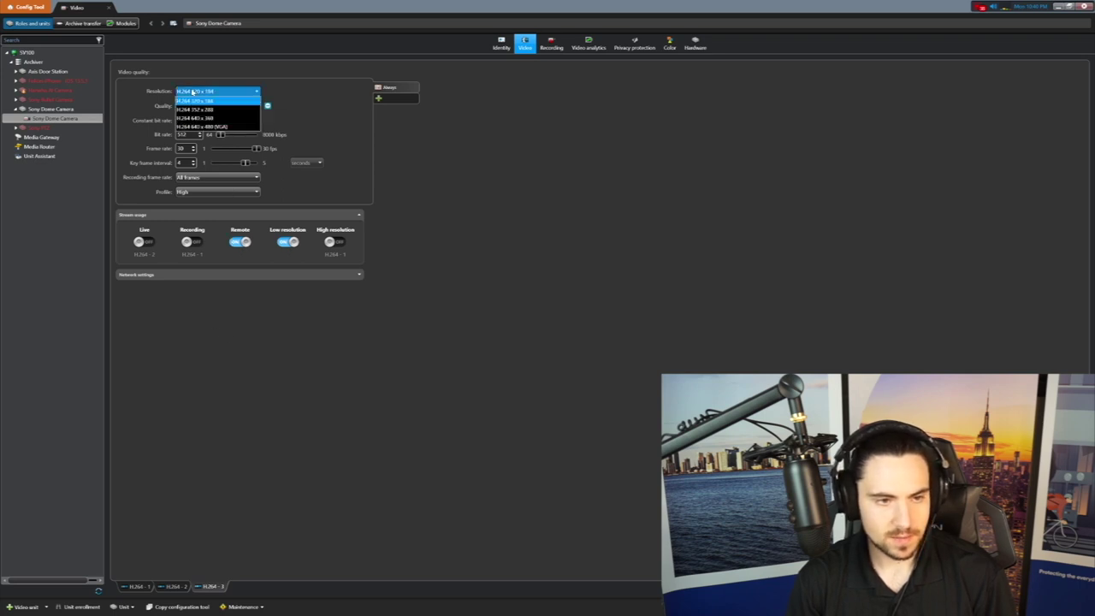
pyautogui.click(236, 111)
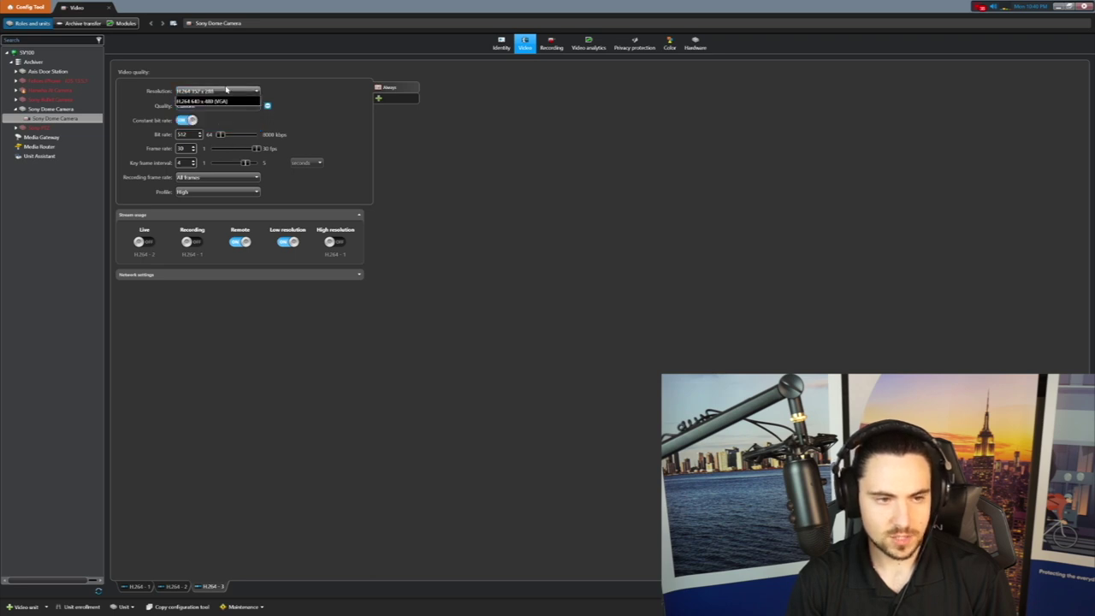
pyautogui.click(219, 105)
pyautogui.click(218, 107)
pyautogui.click(218, 106)
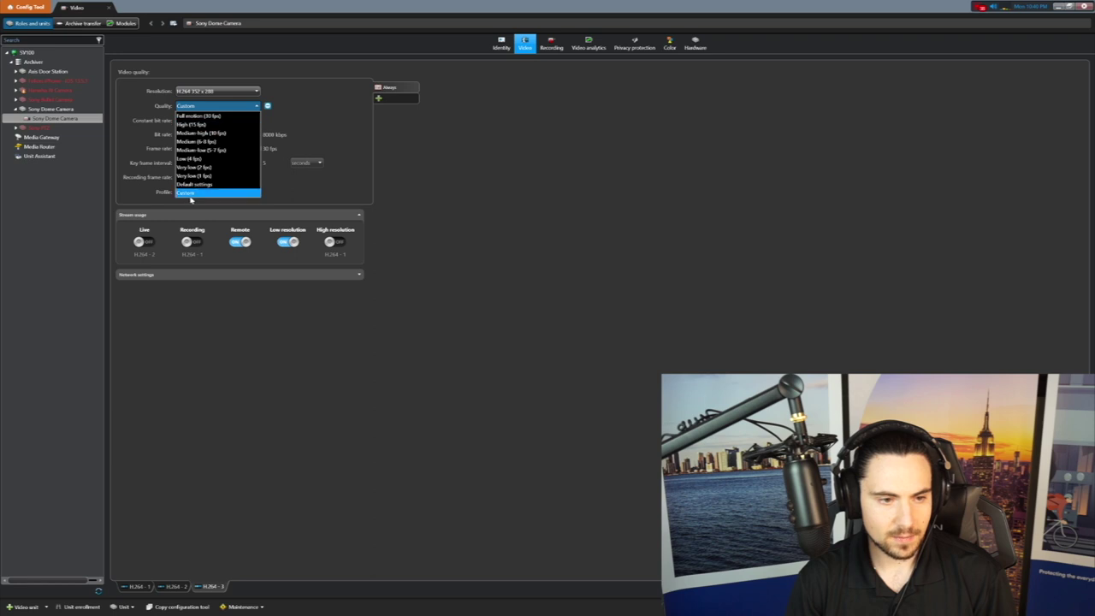
pyautogui.click(214, 159)
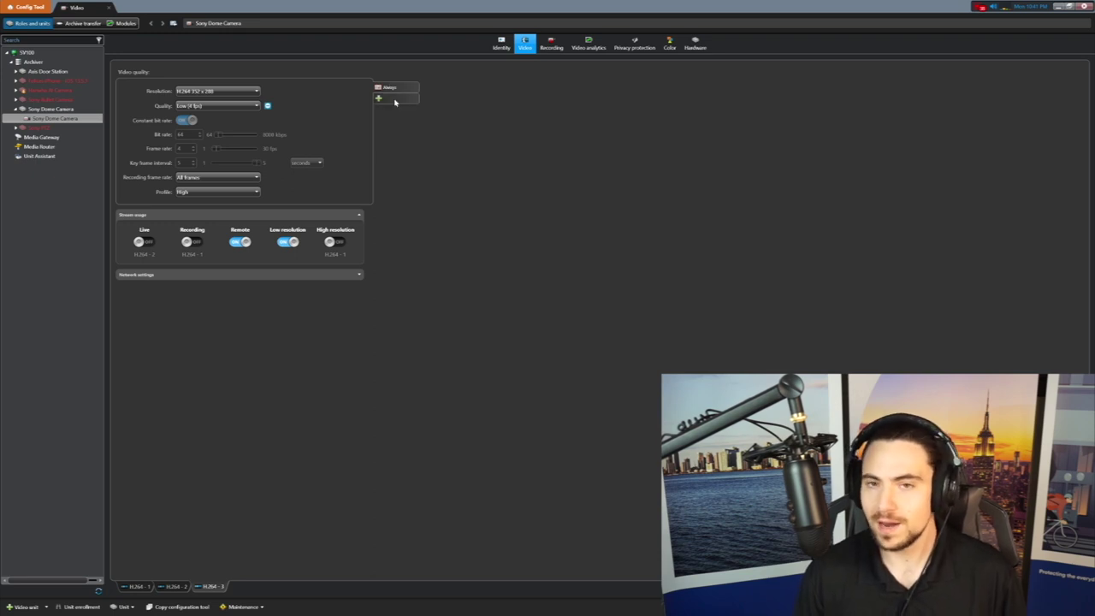
# Cancel adding a schedule-specific quality profile and return to the Config Tool Tasks page
pyautogui.click(394, 102)
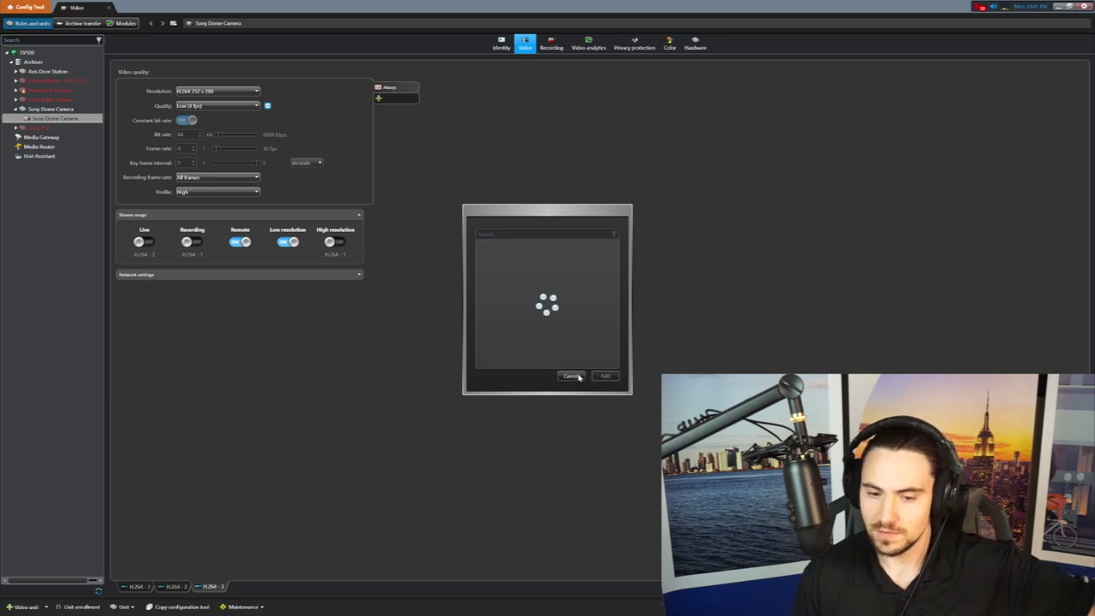
pyautogui.click(571, 375)
pyautogui.click(27, 7)
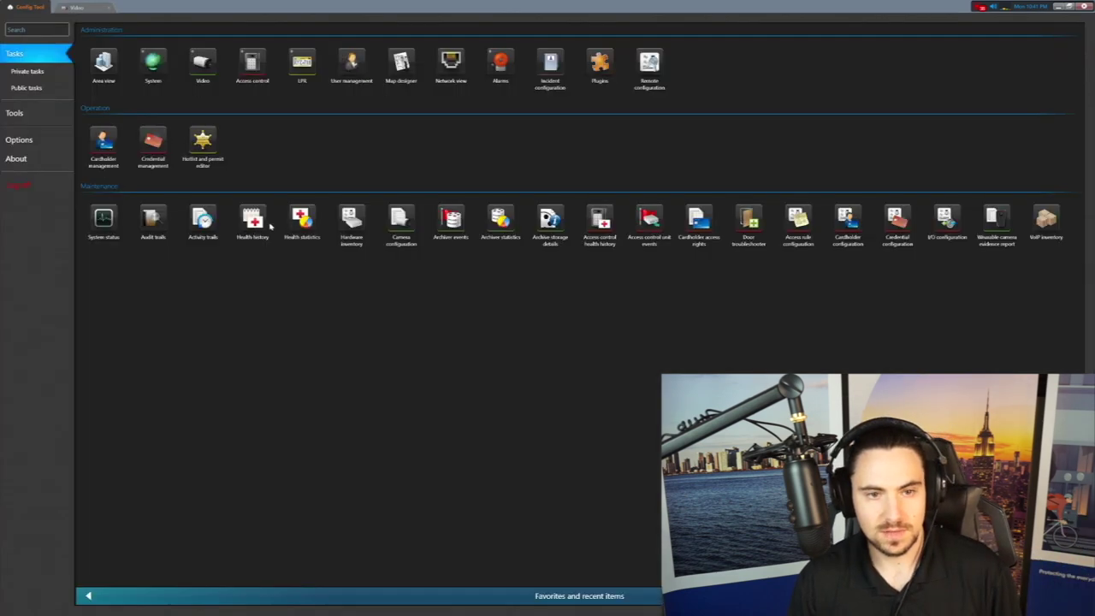
# Open the System task's schedule list through an 'sc' search and select the Always schedule
pyautogui.click(42, 29)
pyautogui.write('sch')
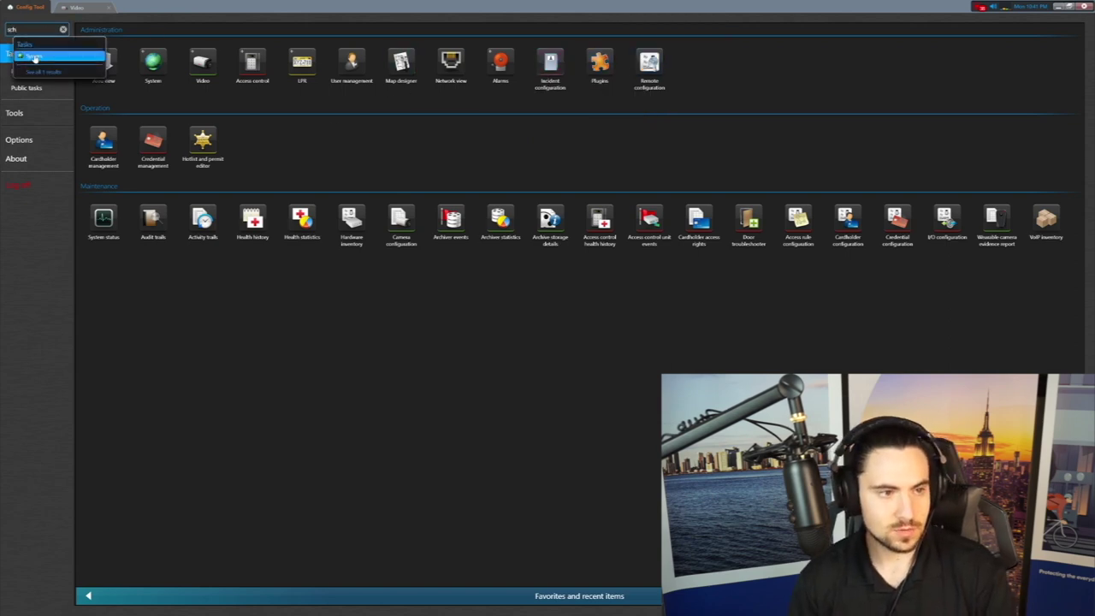
pyautogui.press('Return')
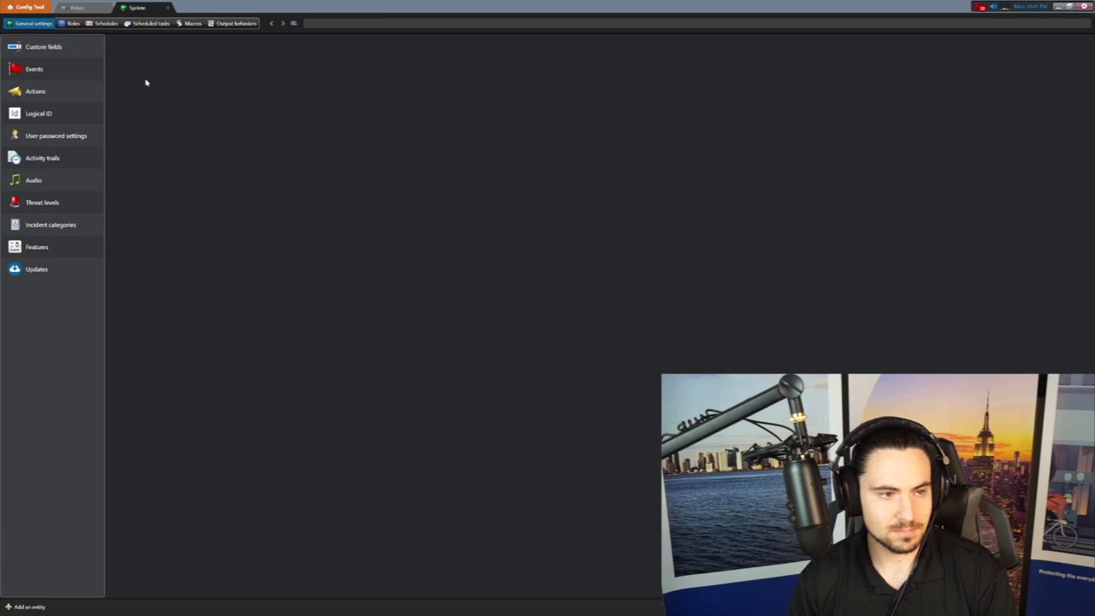
pyautogui.click(102, 24)
pyautogui.click(25, 53)
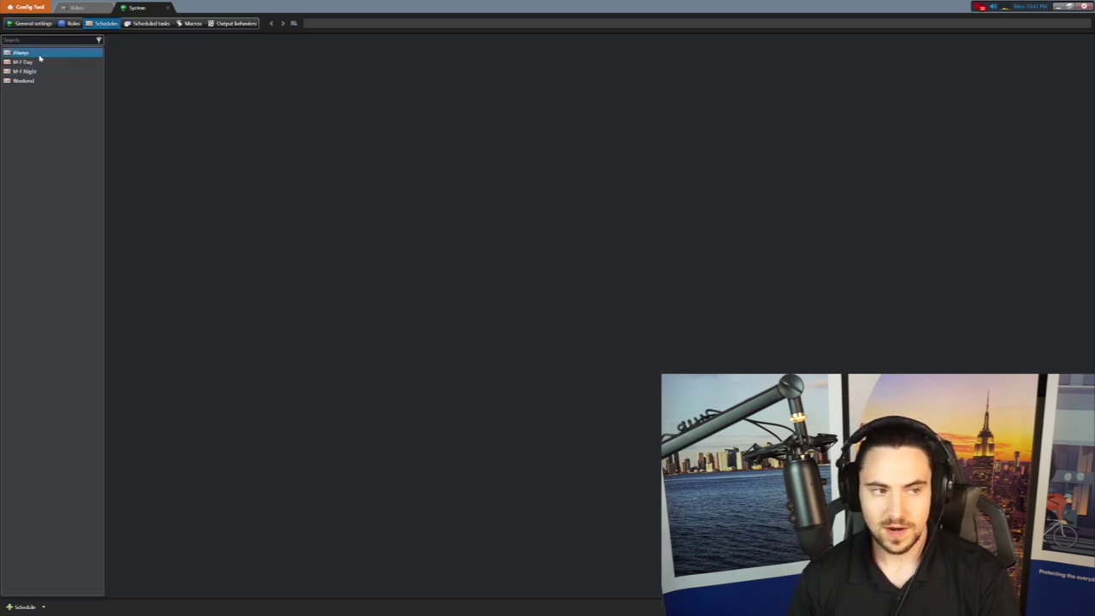
# Review the weekly hours of the M-F Day, M-F Night and Weekend schedules, then return to Video
pyautogui.click(41, 71)
pyautogui.click(49, 63)
pyautogui.click(50, 55)
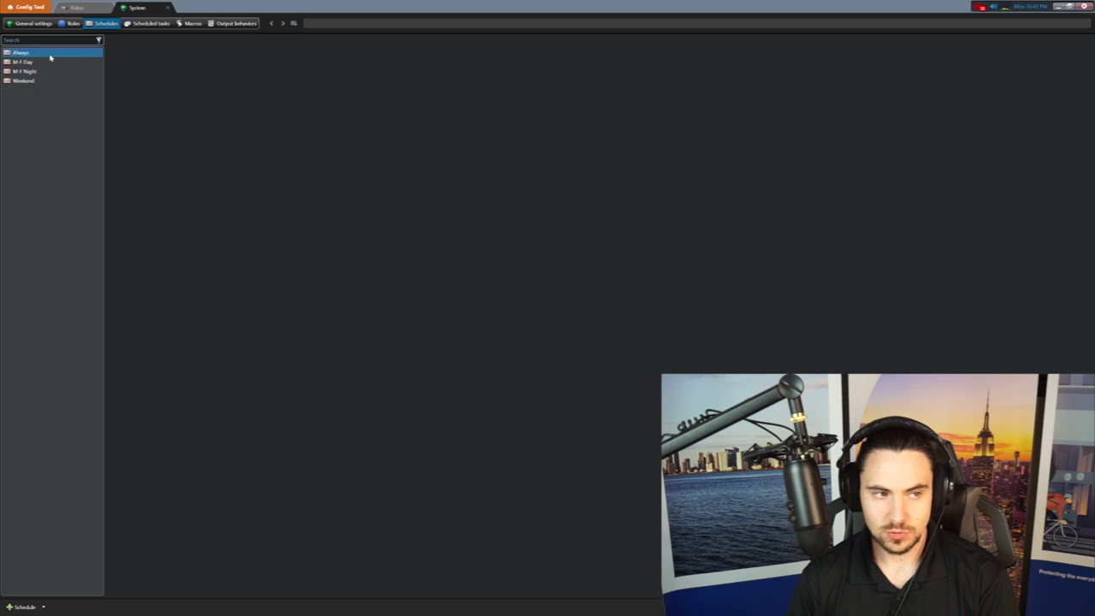
pyautogui.click(51, 62)
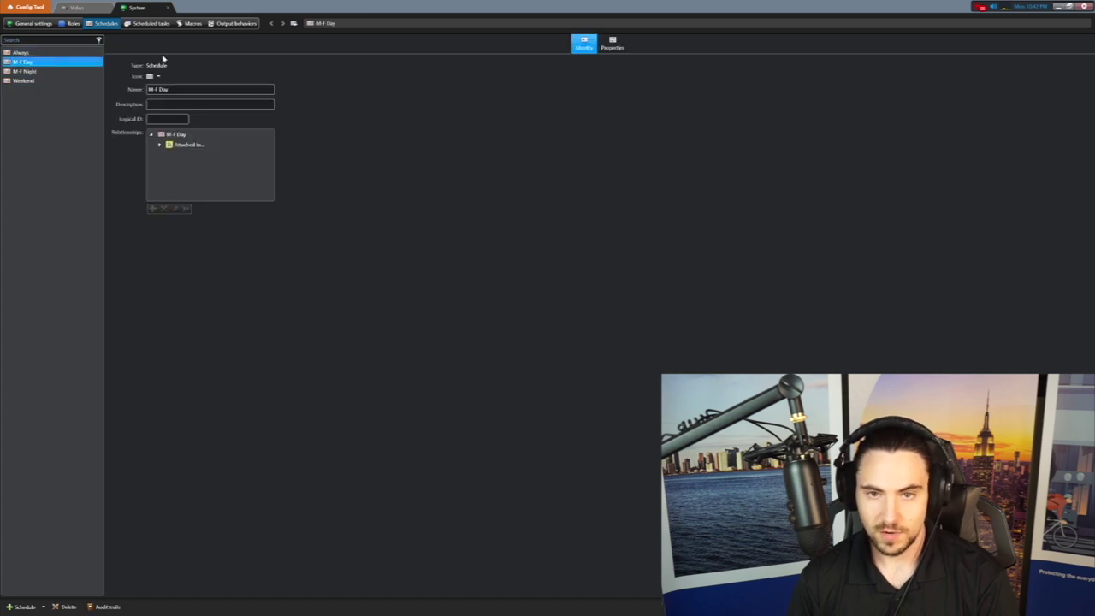
pyautogui.click(611, 47)
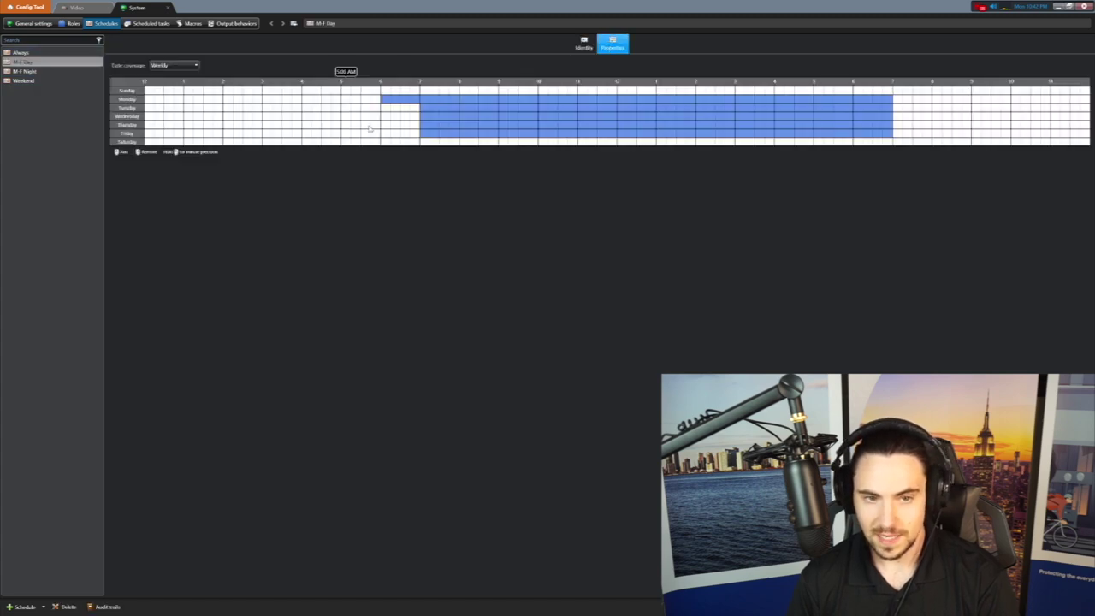
pyautogui.click(67, 71)
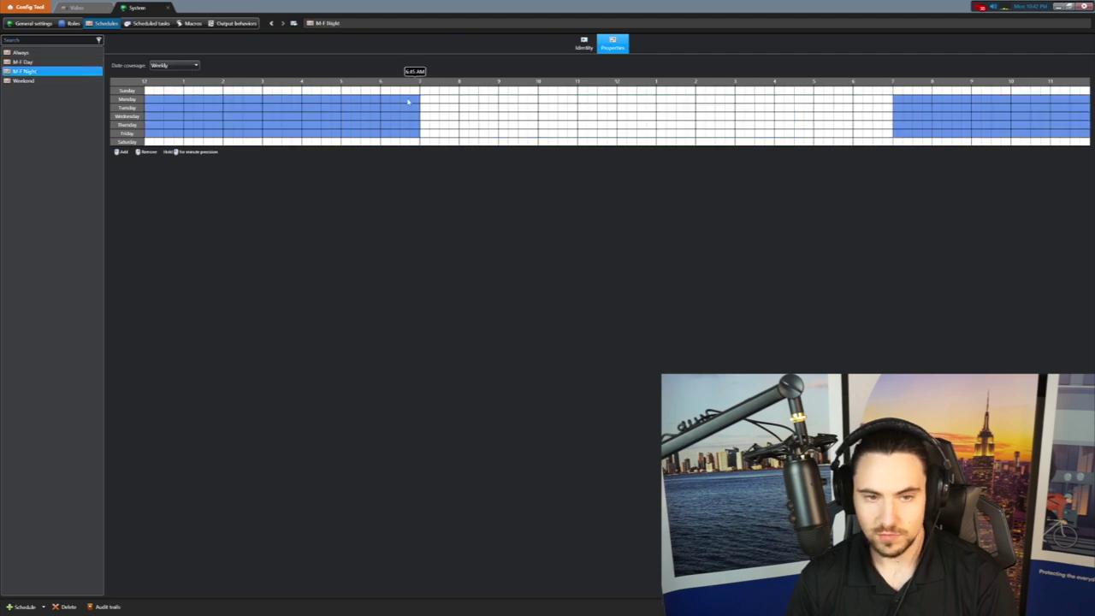
pyautogui.click(24, 80)
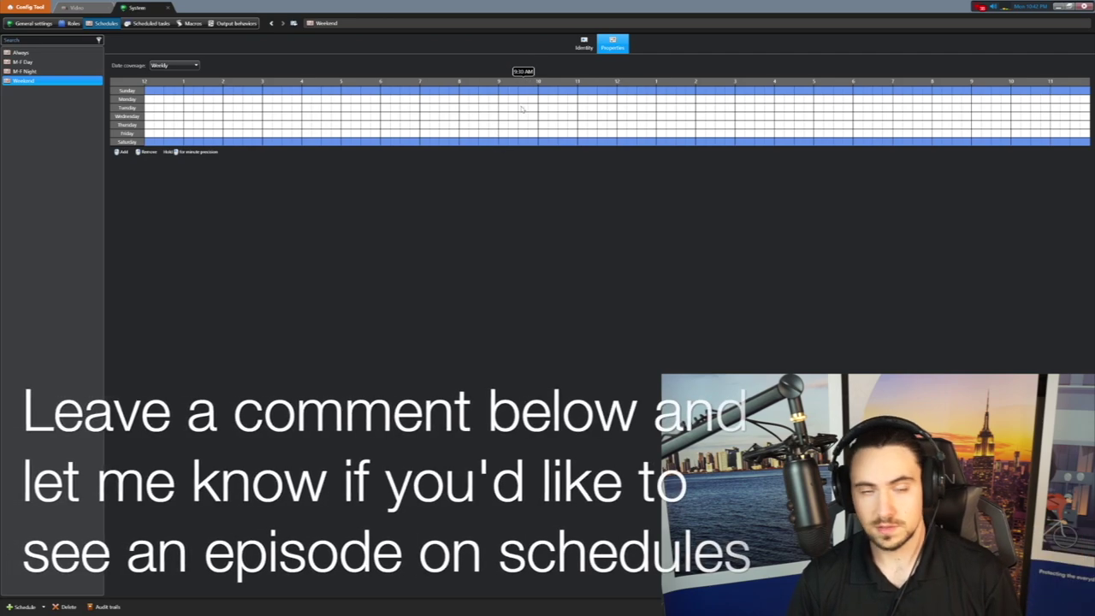
pyautogui.click(89, 7)
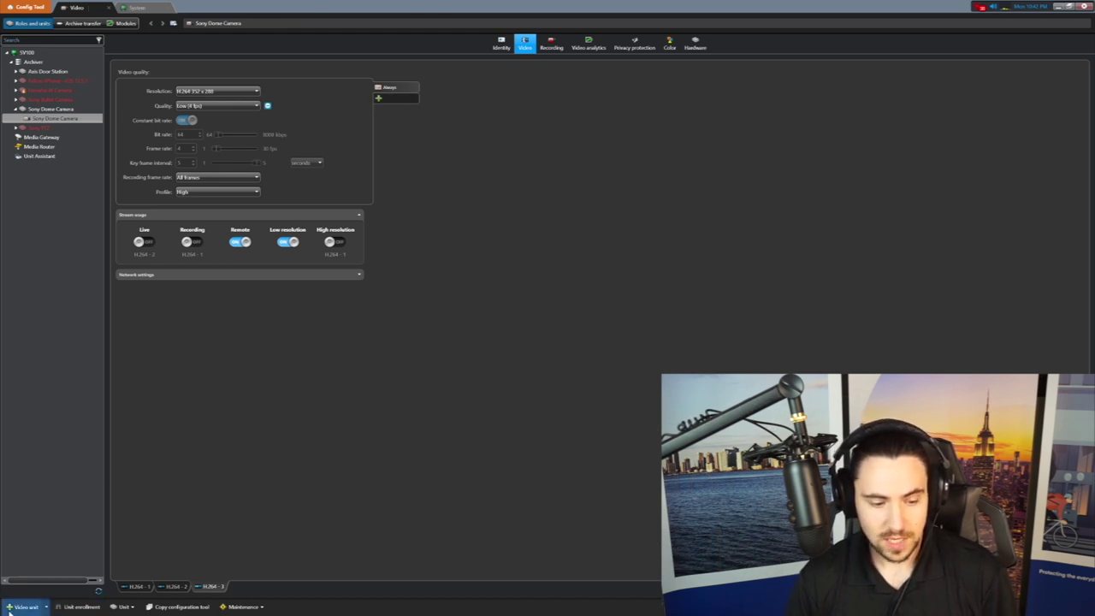
# Look over the first H.264 stream, then the second stream's 1280x720 Medium Live settings
pyautogui.click(139, 587)
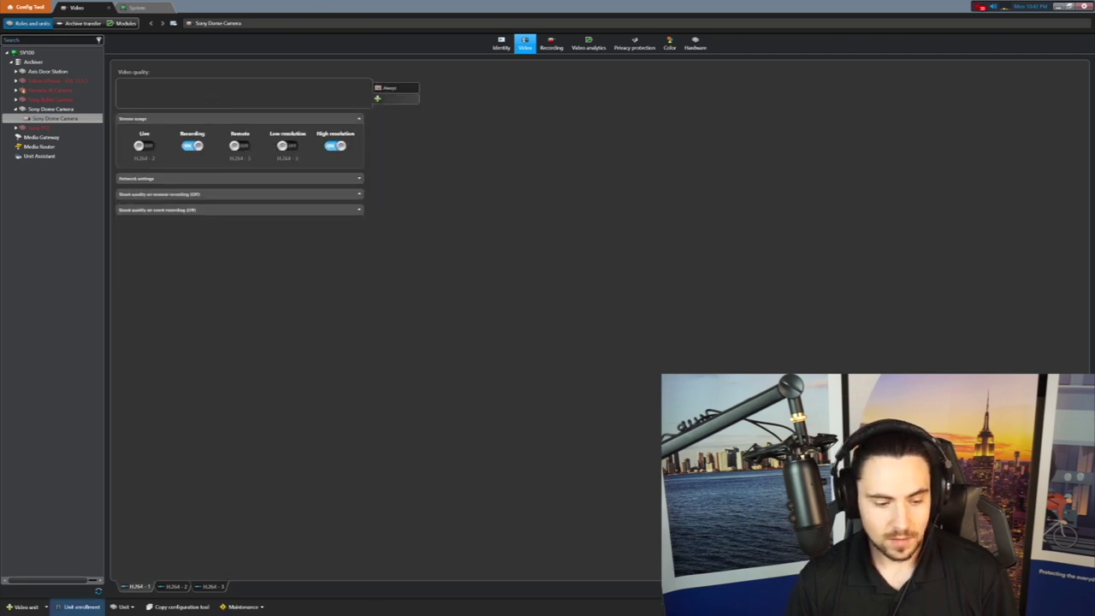
pyautogui.click(173, 587)
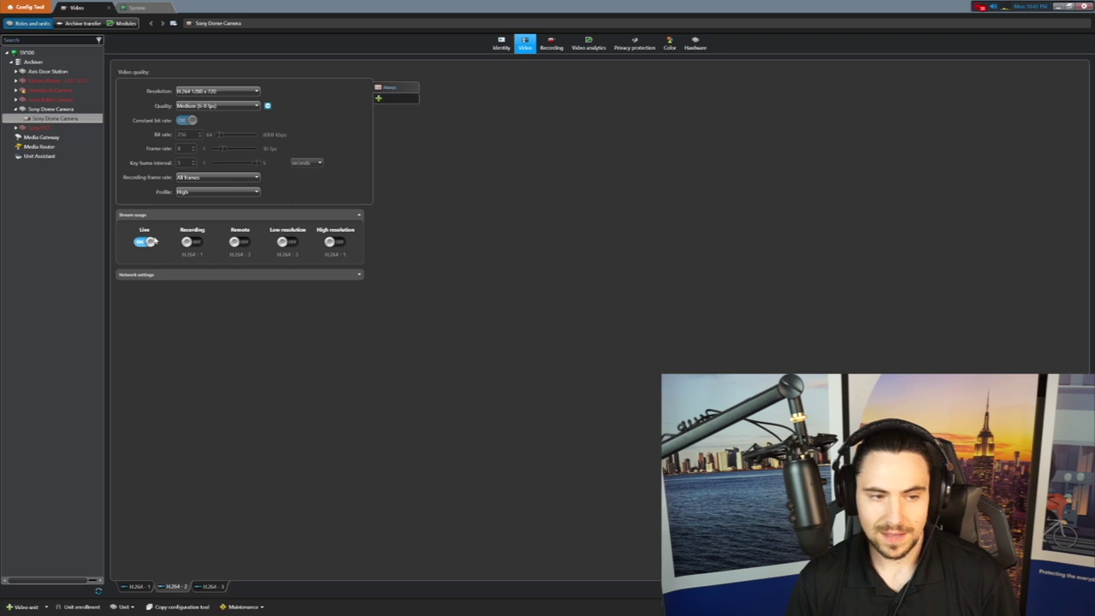
# Add an M-F Day schedule profile to the second stream
pyautogui.click(408, 102)
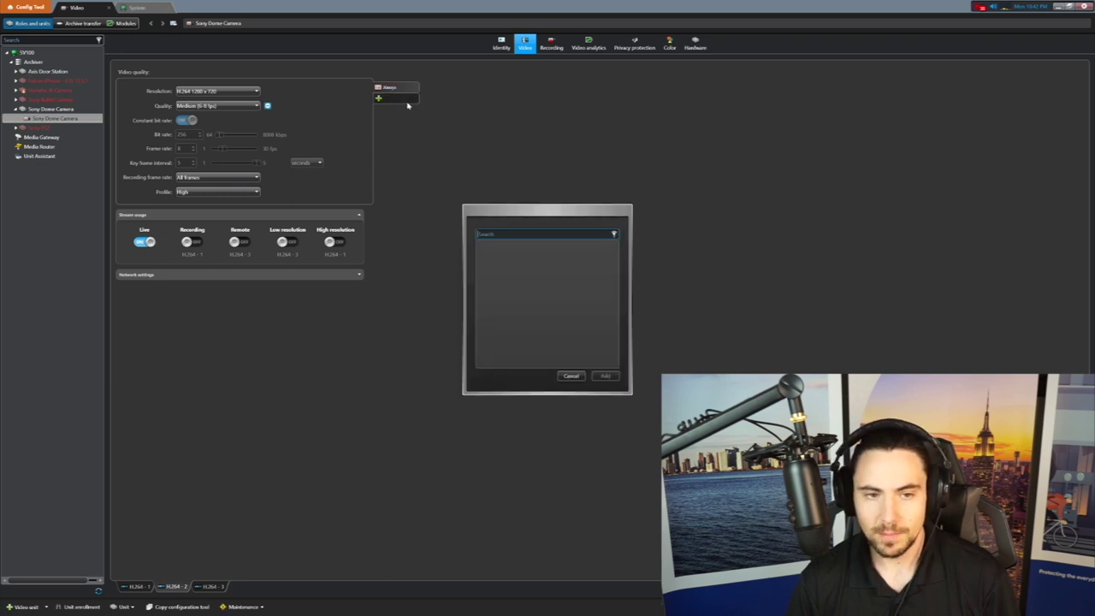
pyautogui.click(497, 246)
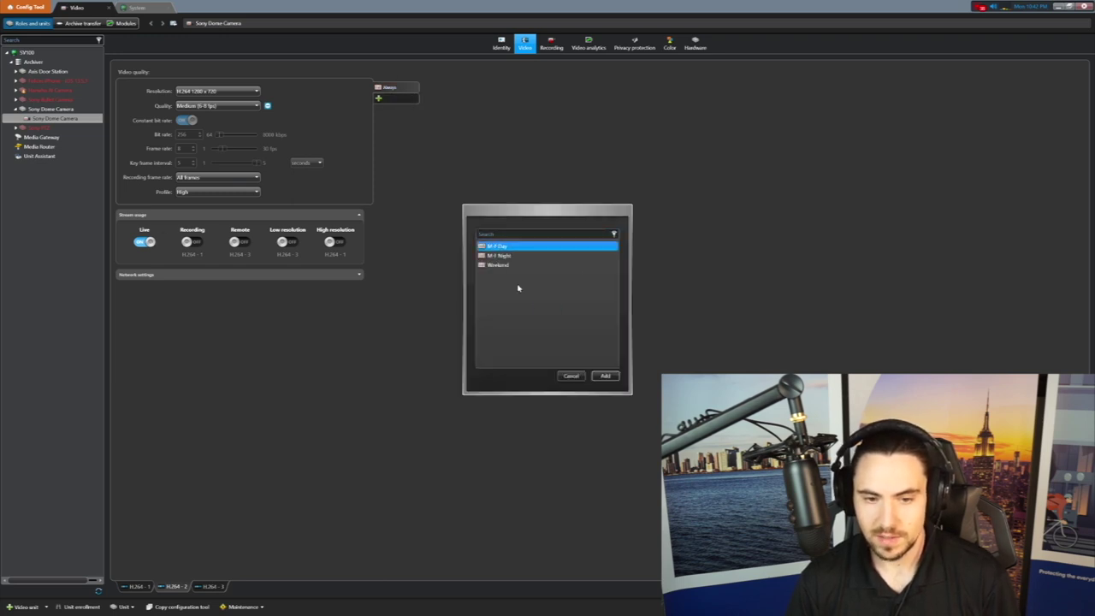
pyautogui.click(604, 375)
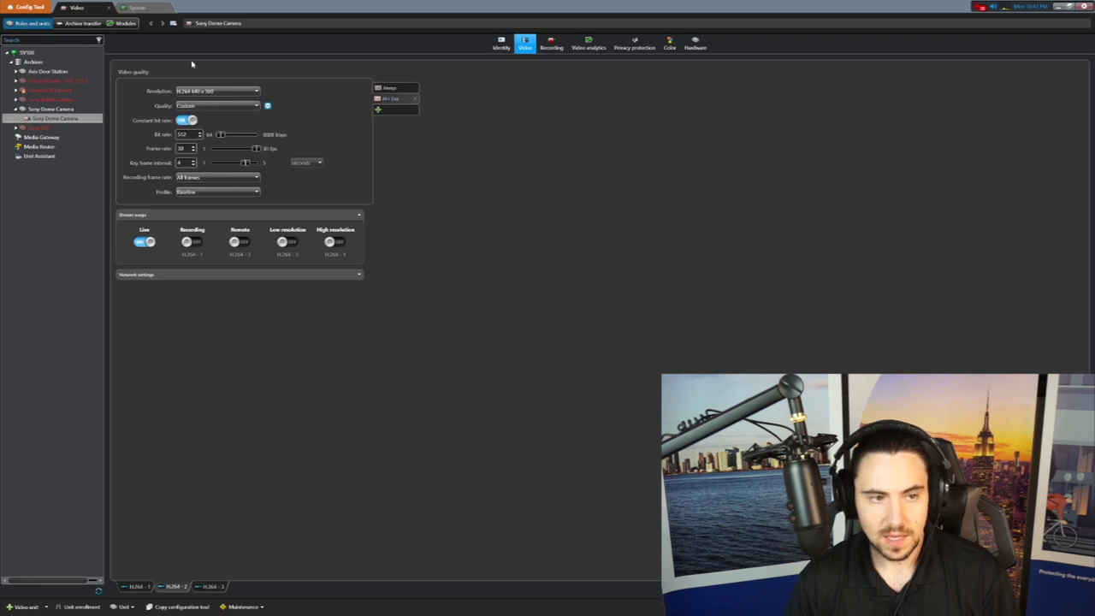
# Set the M-F Day profile's resolution to H.264 1280 x 720, keeping Custom quality
pyautogui.click(215, 91)
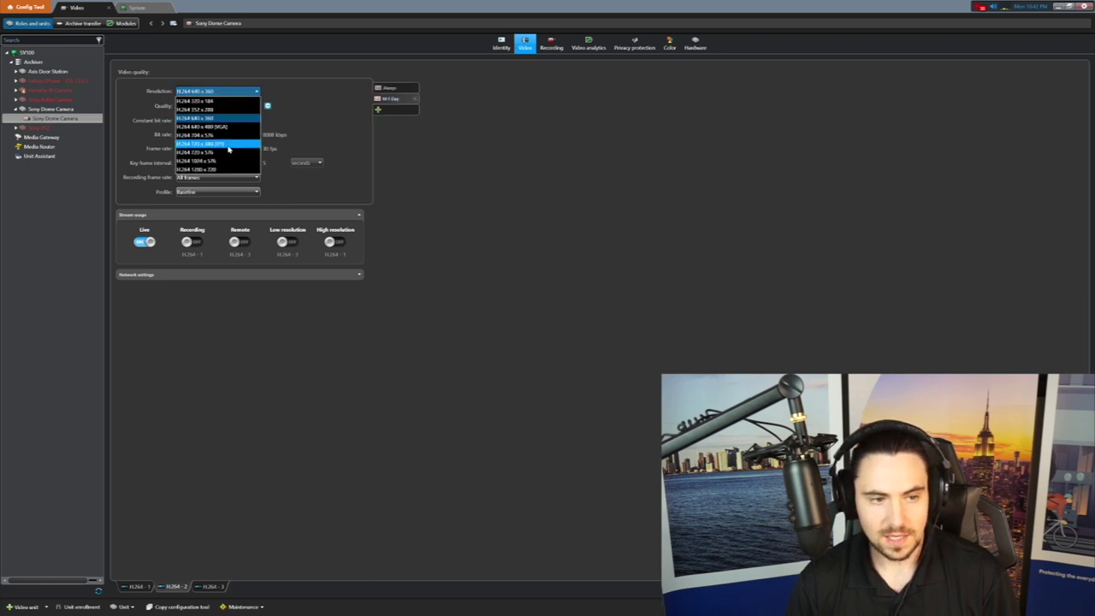
pyautogui.click(221, 171)
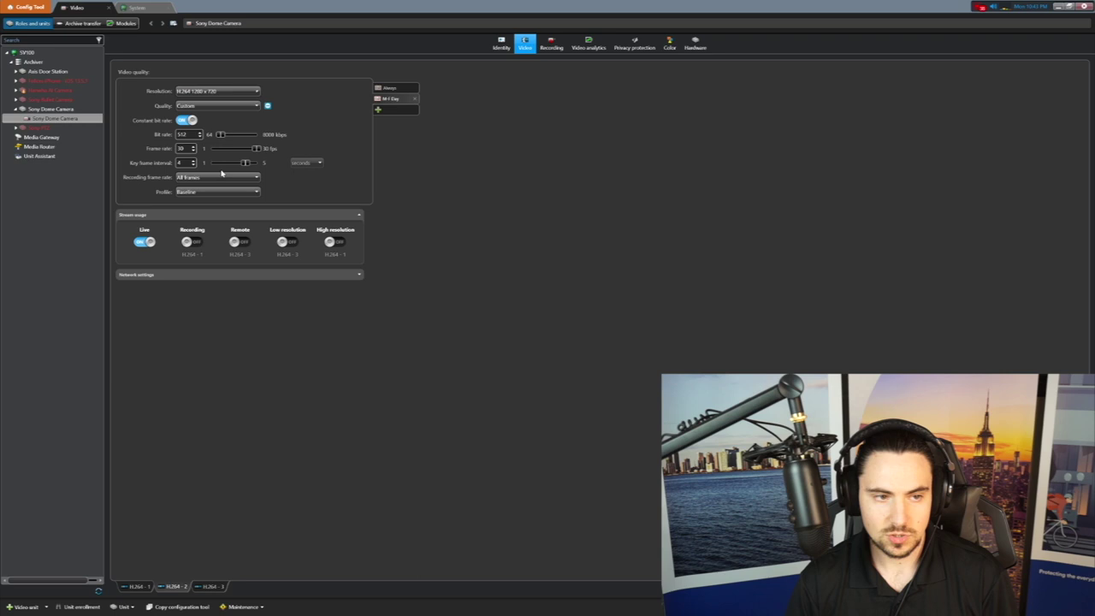
pyautogui.click(202, 106)
pyautogui.click(202, 106)
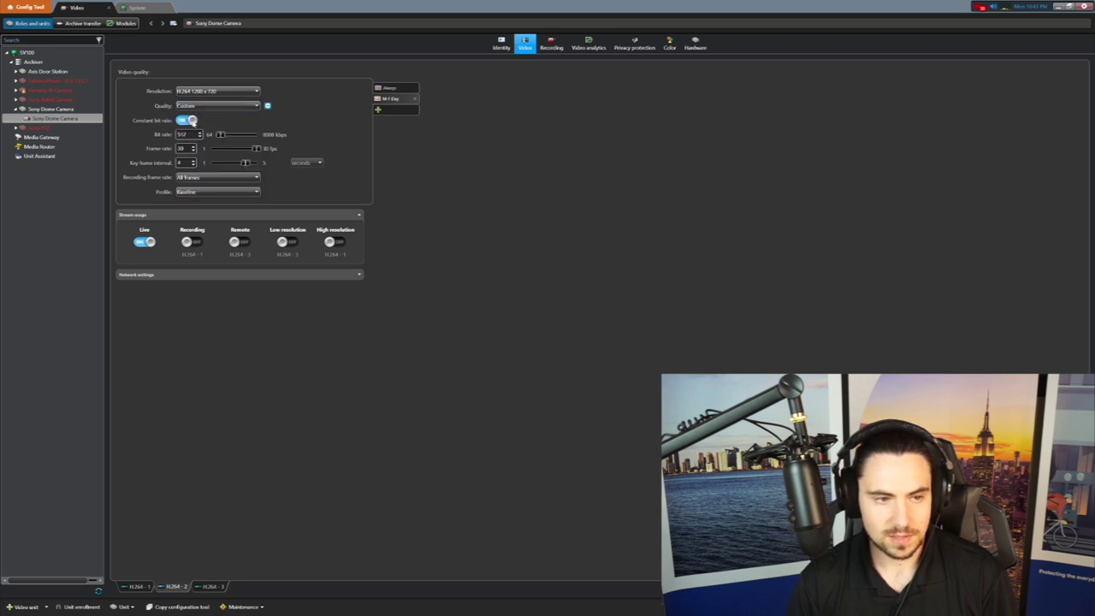
# Set bit rate to 1000, turn off constant bit rate, and cap maximum allowed bit rate at 5000 kbps
pyautogui.doubleClick(183, 134)
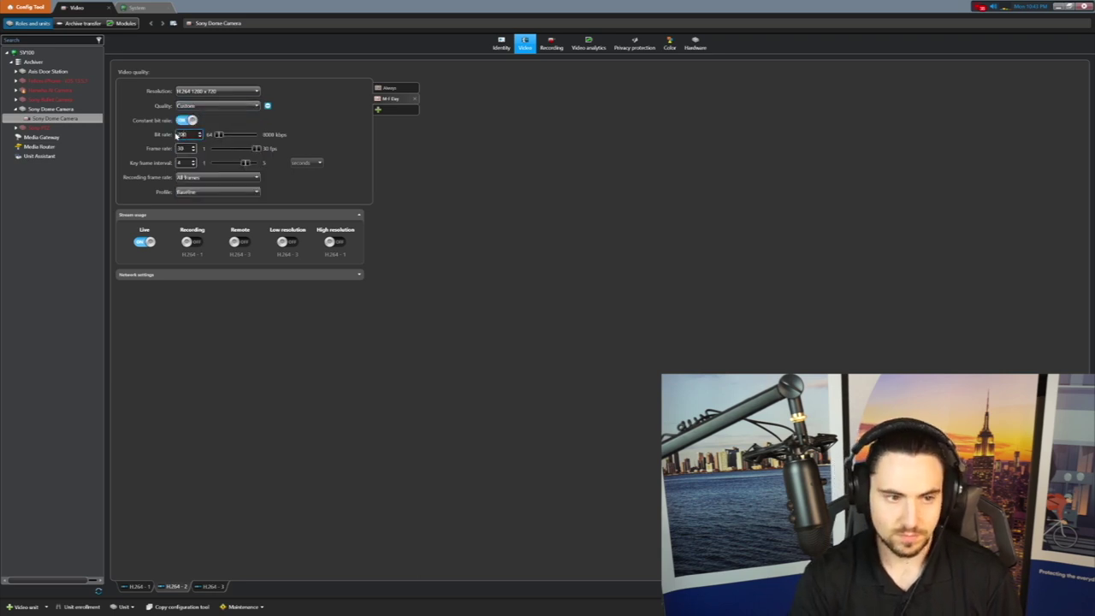
pyautogui.write('1000')
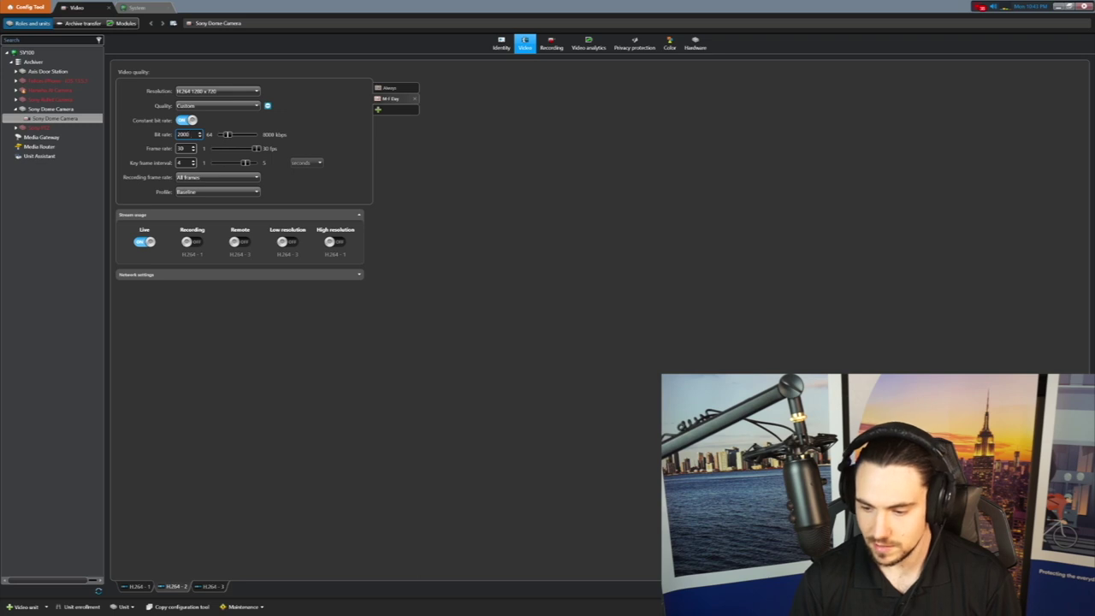
pyautogui.click(193, 121)
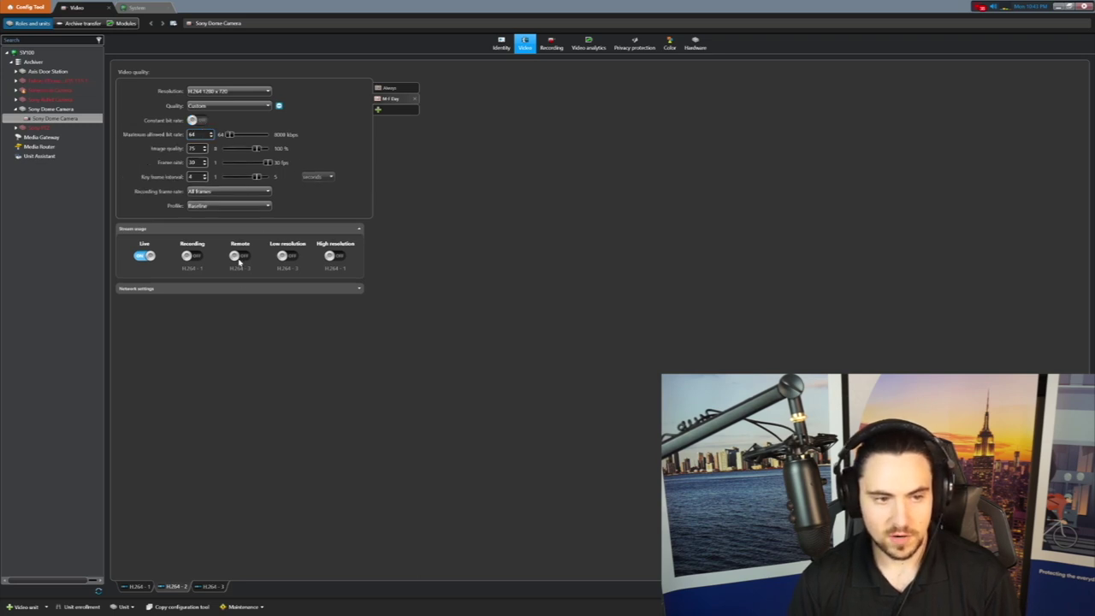
pyautogui.click(199, 134)
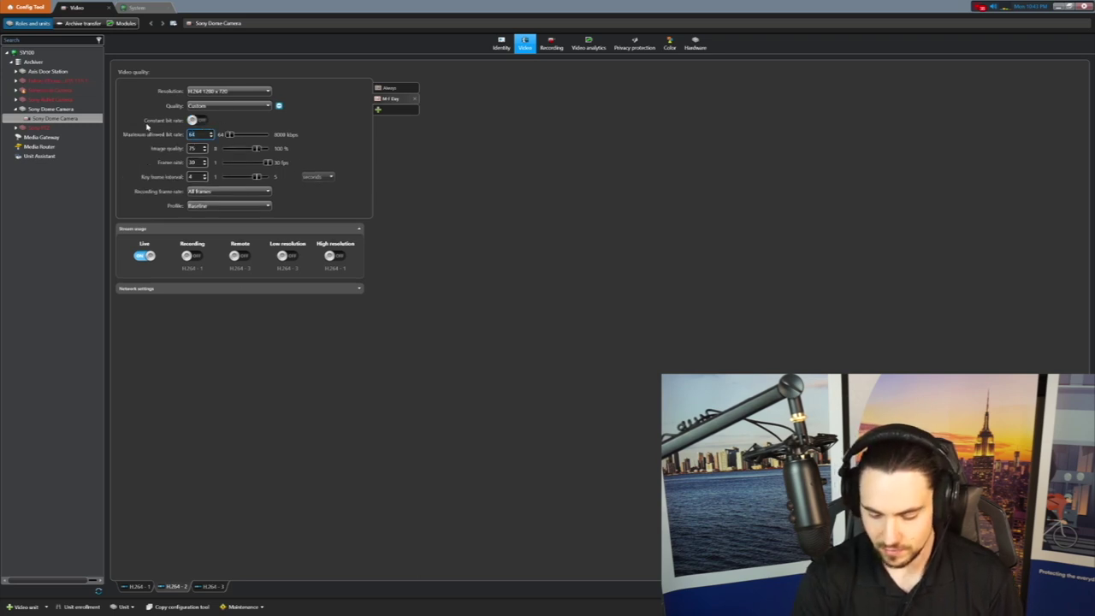
pyautogui.write('5000')
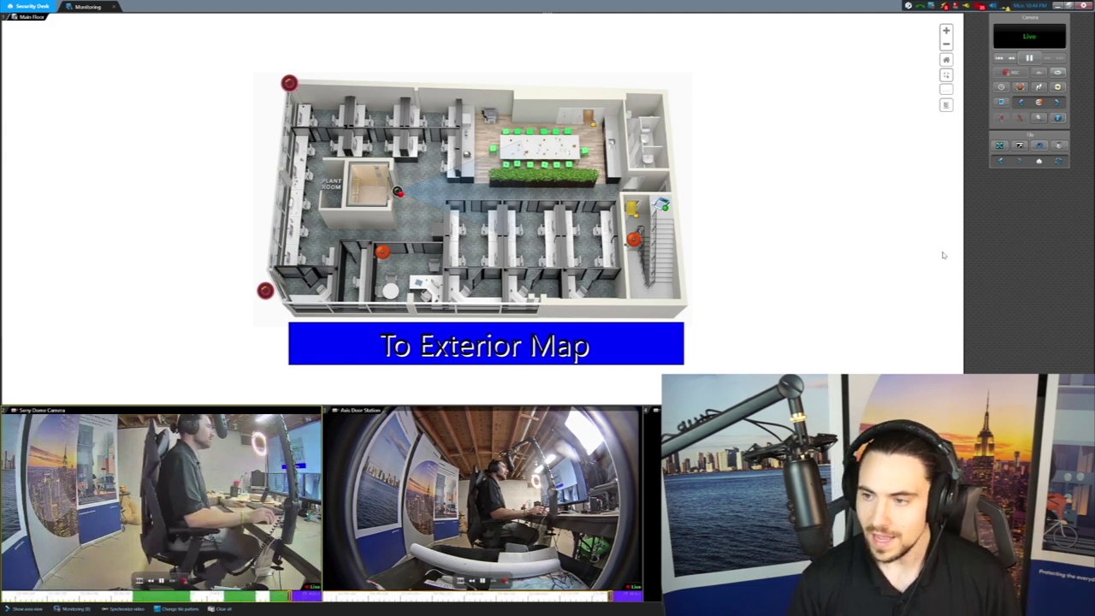
# Show the Sony Dome Camera tile's stream info: Live, H.264 1280x720 at 8 fps, Unicast TCP
pyautogui.click(1062, 118)
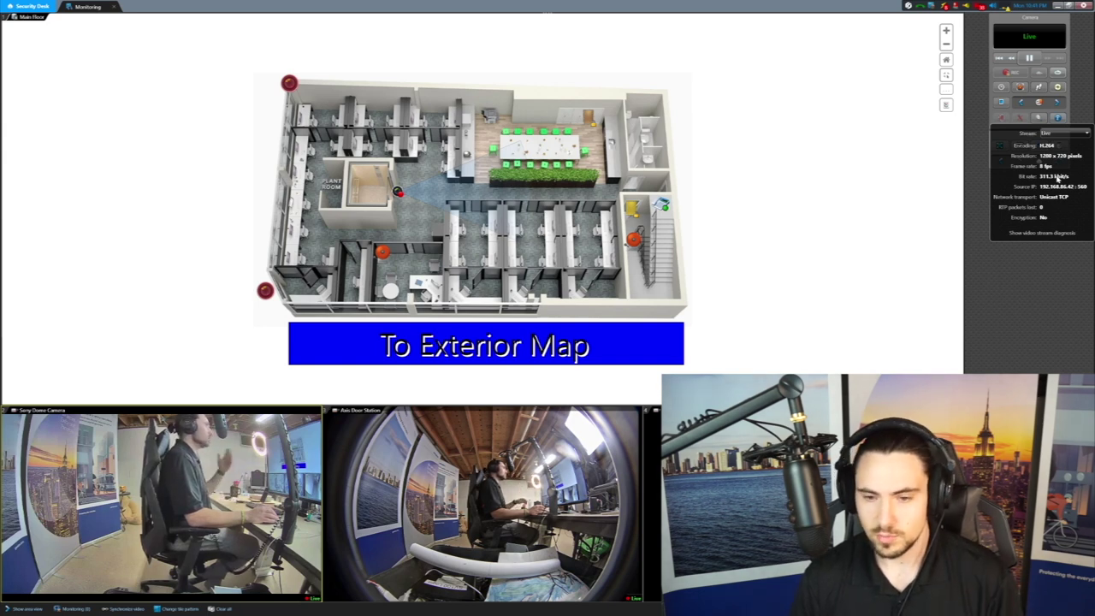
# Switch the Sony Dome Camera tile to the Remote stream
pyautogui.click(1065, 135)
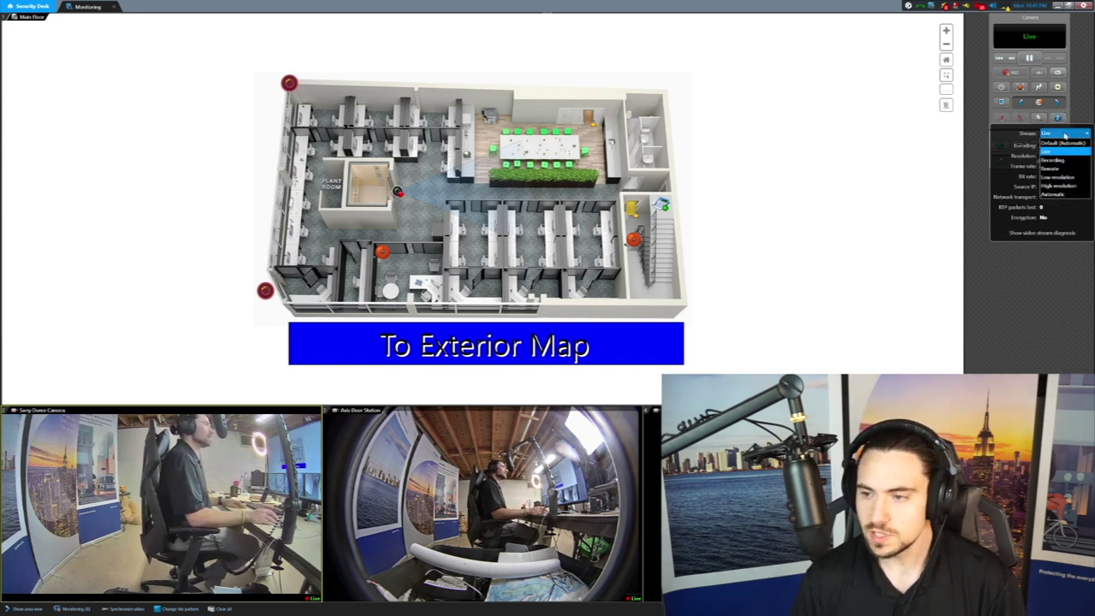
pyautogui.click(1062, 169)
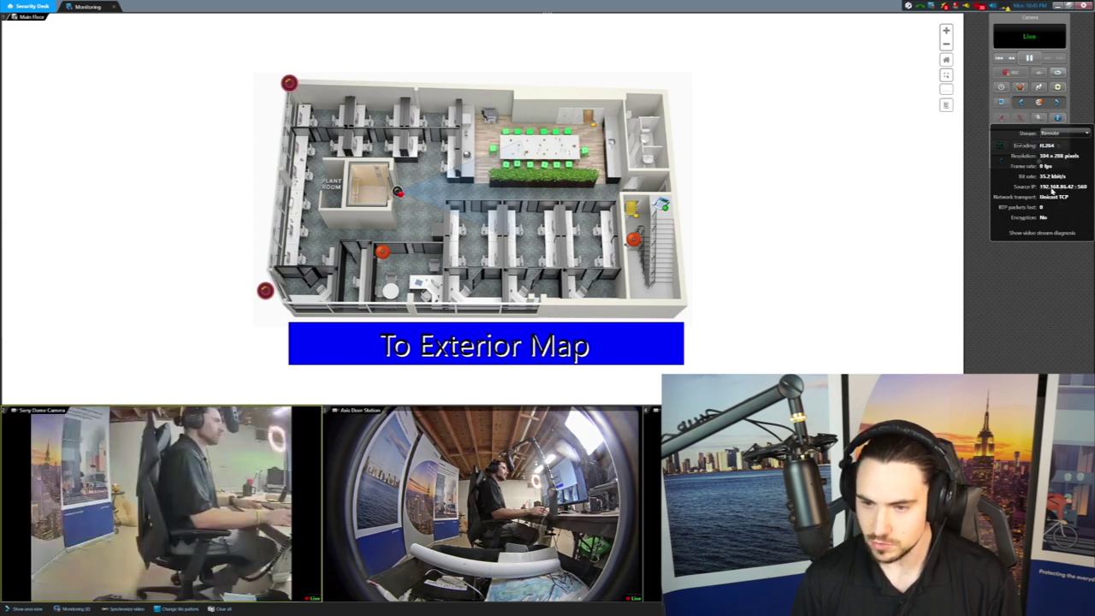
pyautogui.moveTo(150, 466)
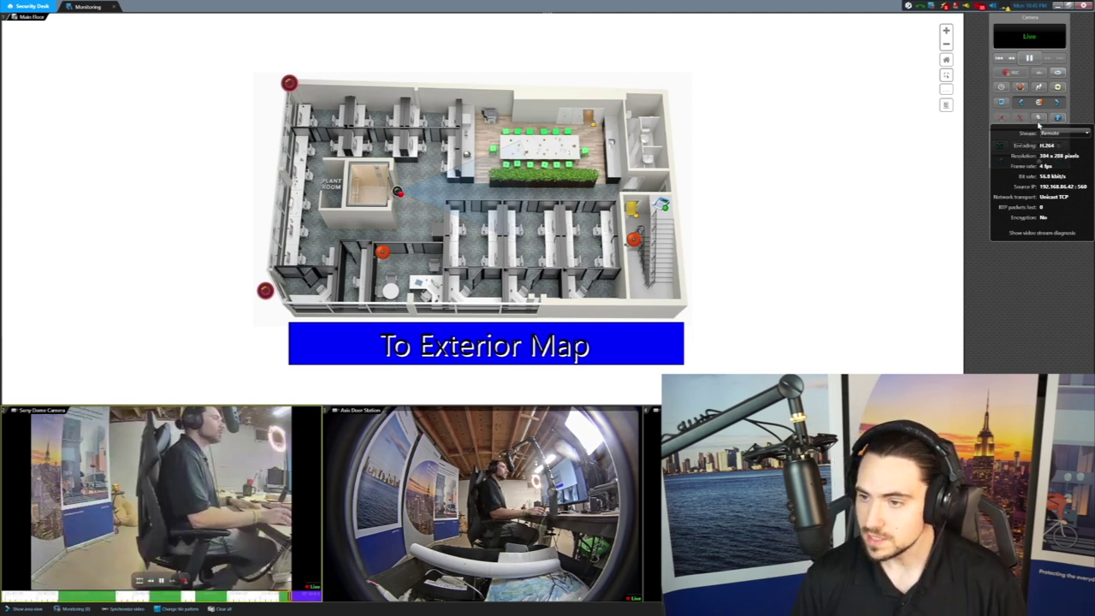
# Switch the tile to the 1920 x 1080 High resolution stream, recheck its details, and go Home
pyautogui.click(1055, 135)
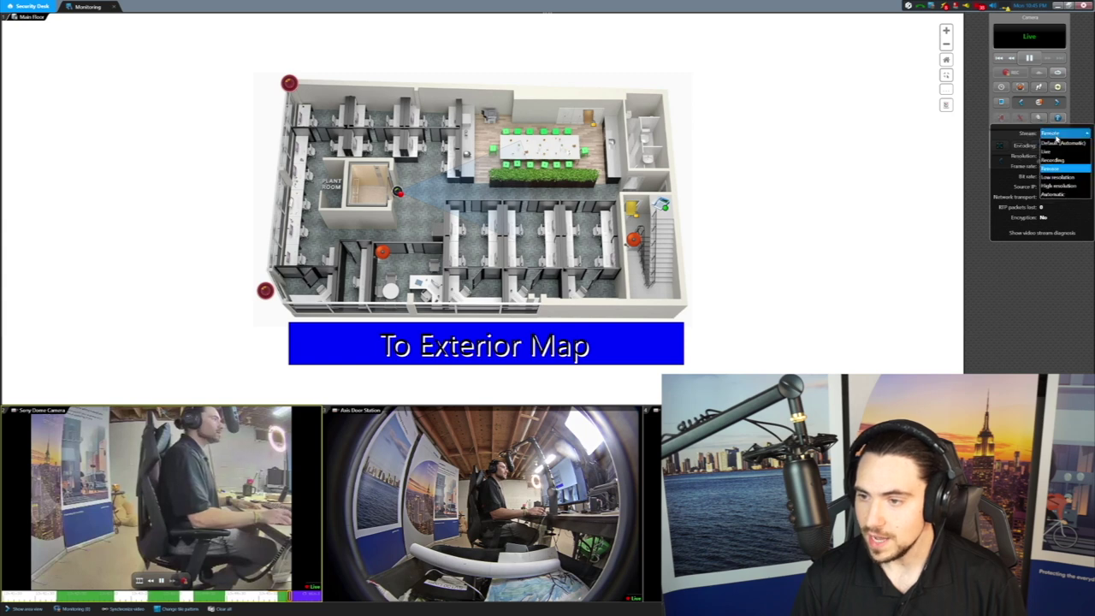
pyautogui.click(1060, 175)
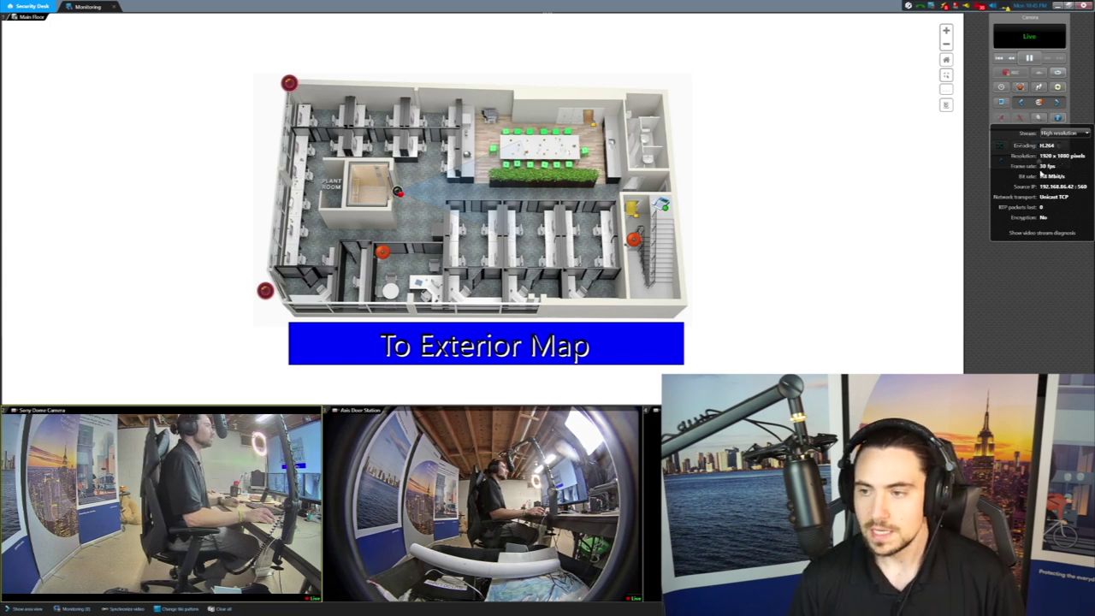
pyautogui.click(1031, 262)
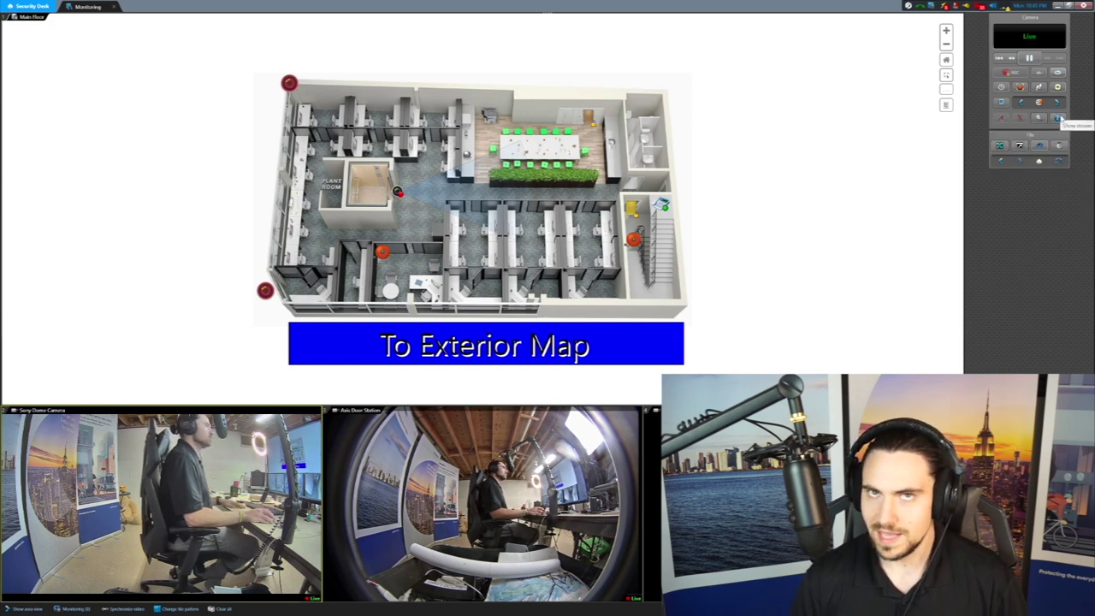
pyautogui.click(1058, 118)
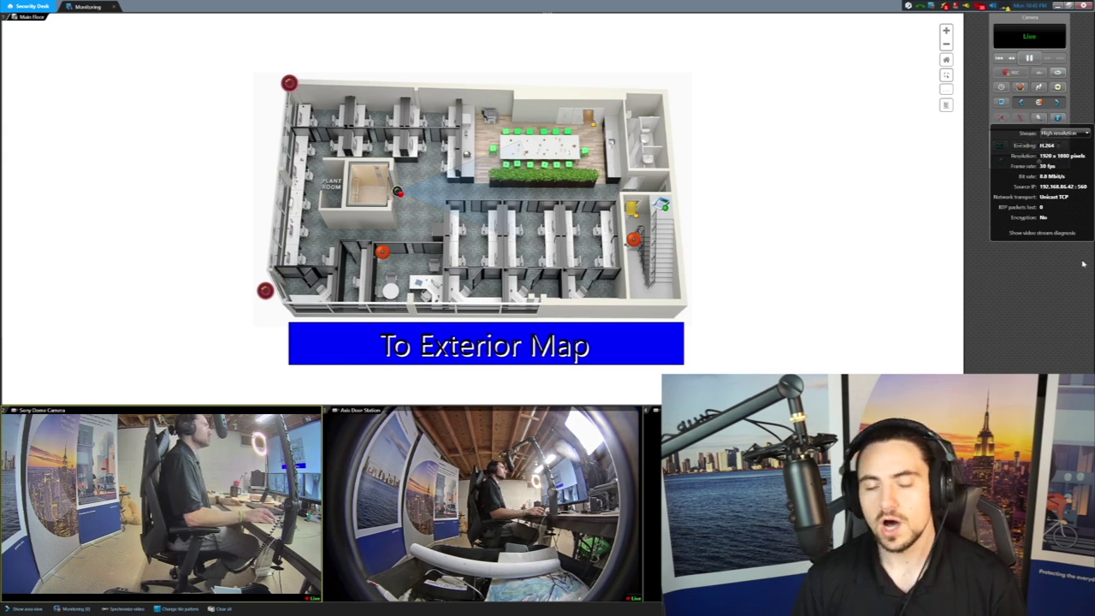
pyautogui.click(1080, 364)
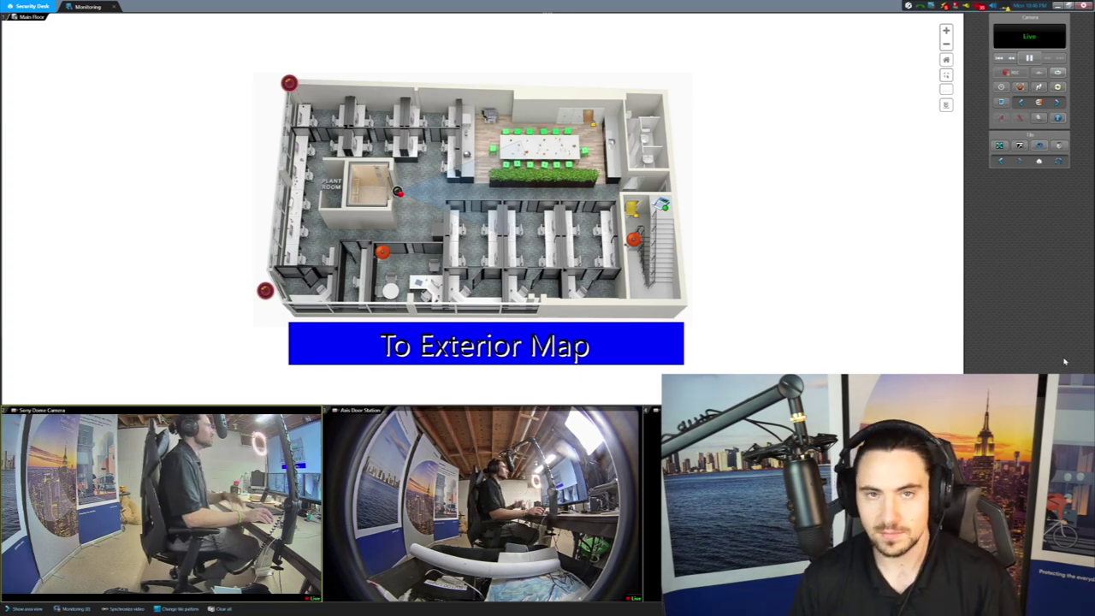
pyautogui.hotkey('ctrl', 'n')
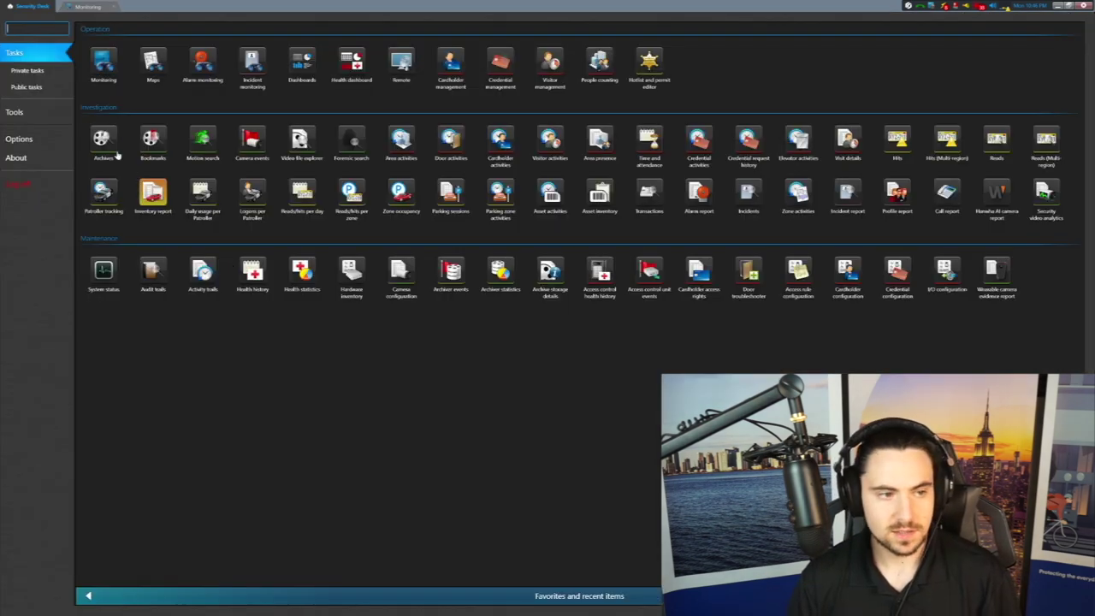
# In Video options under Default options, set the default live stream to Automatic
pyautogui.click(34, 139)
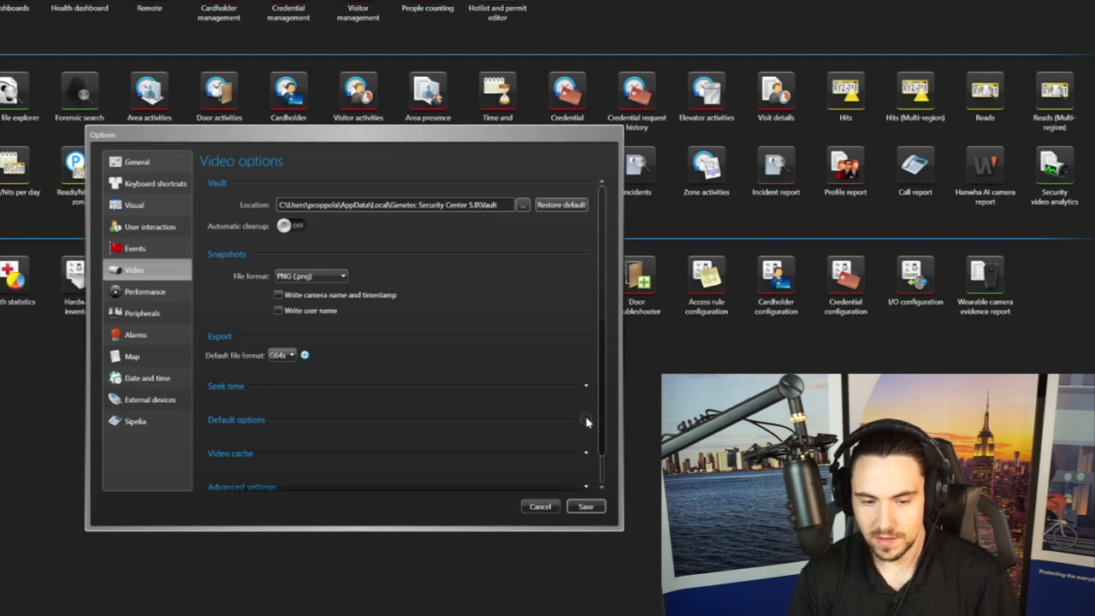
pyautogui.click(587, 420)
pyautogui.scroll(-2, 587, 421)
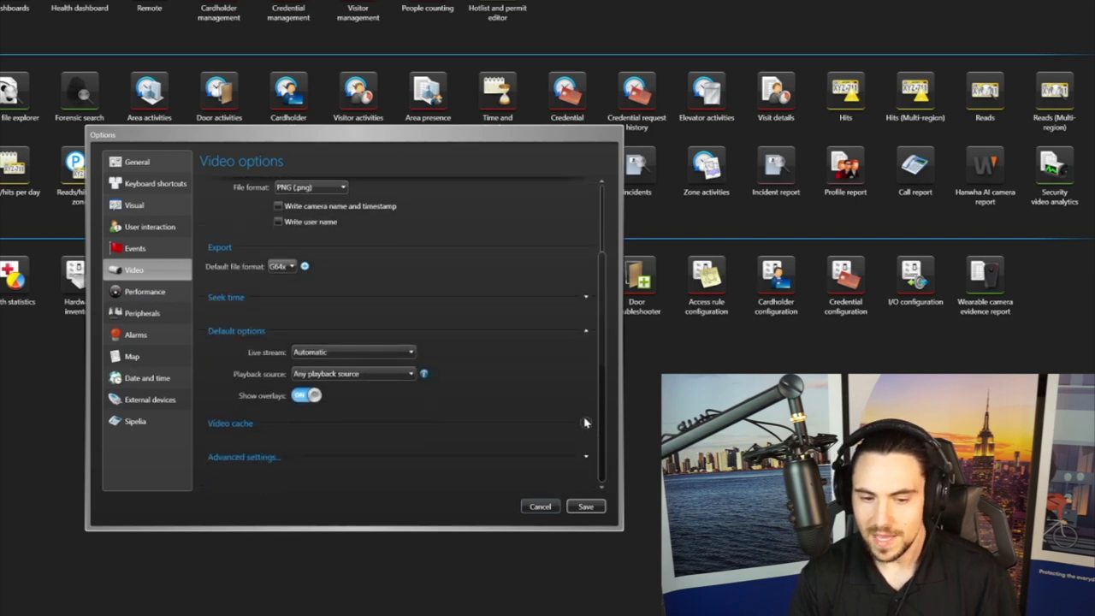
pyautogui.click(326, 353)
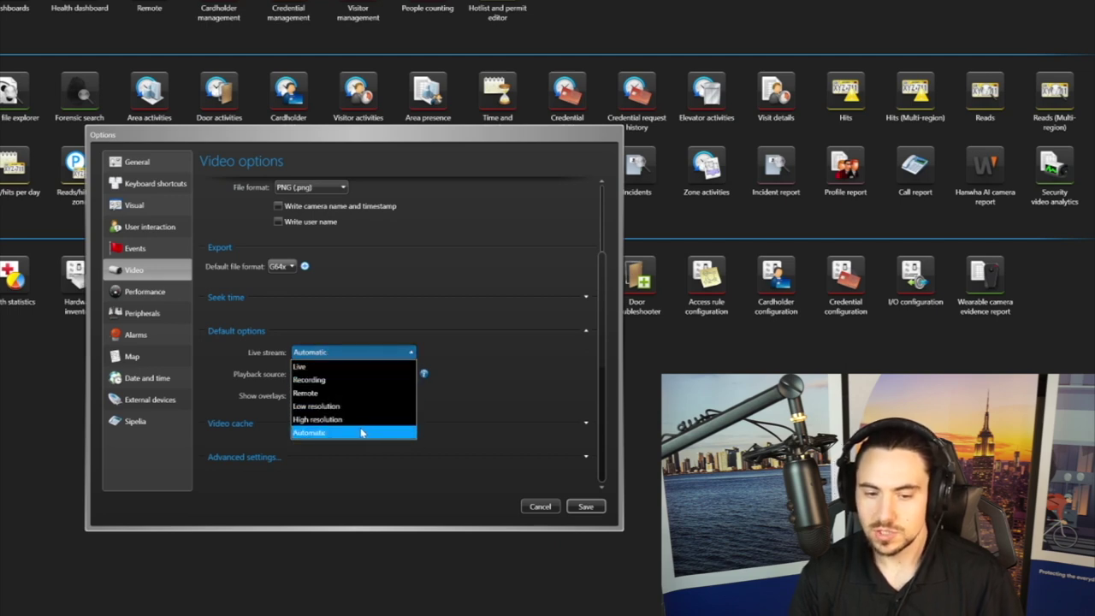
pyautogui.click(361, 433)
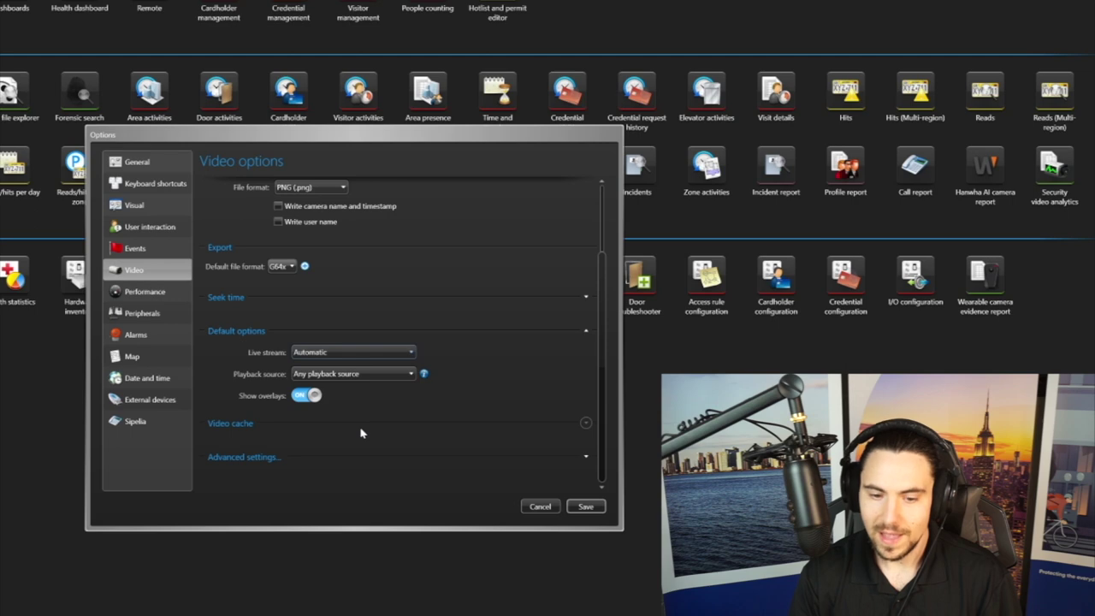
pyautogui.click(350, 353)
pyautogui.click(359, 366)
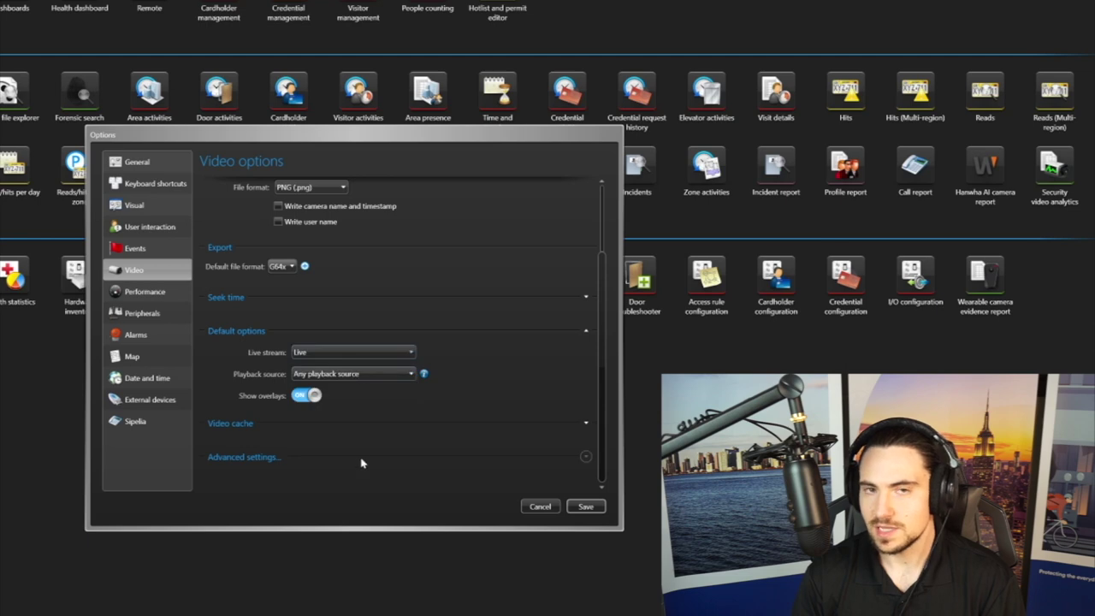
pyautogui.click(343, 357)
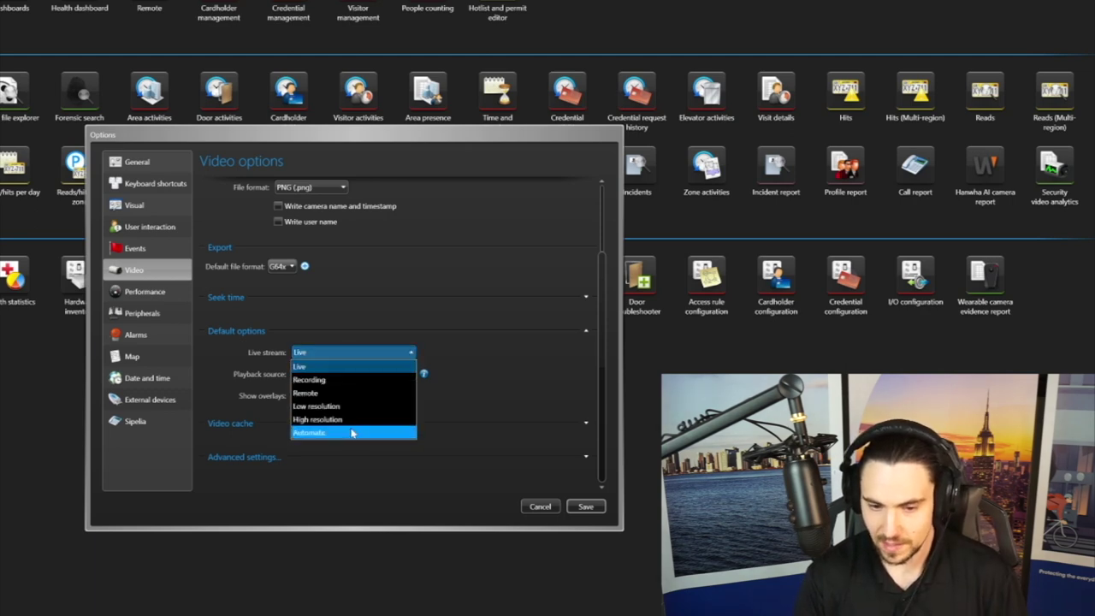
pyautogui.click(354, 433)
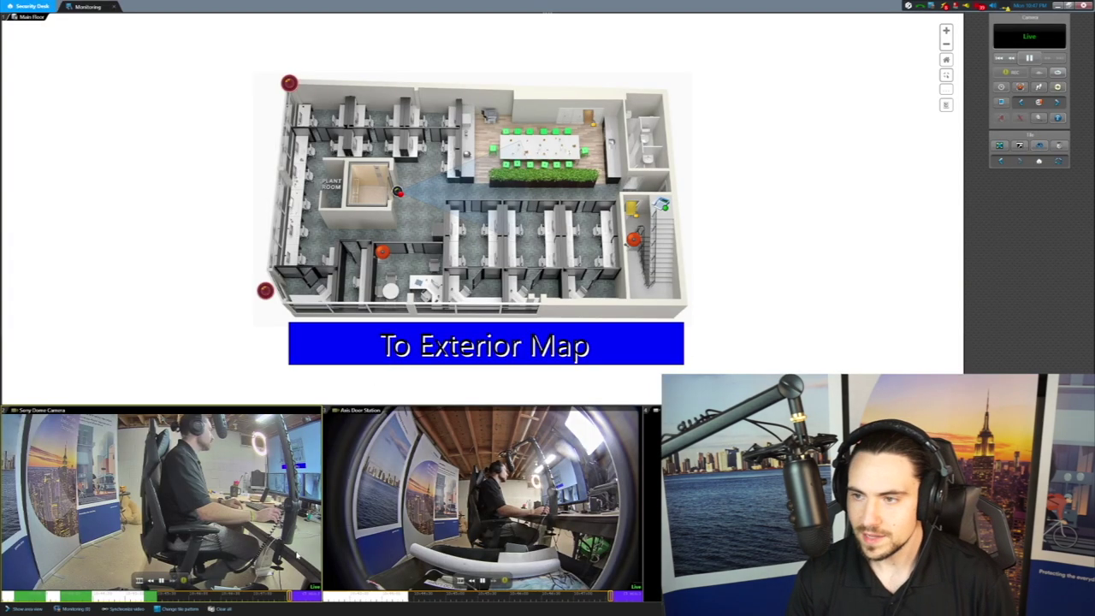
# Set the Sony Dome Camera tile's stream to Default (Automatic) and close the stream details
pyautogui.click(1059, 145)
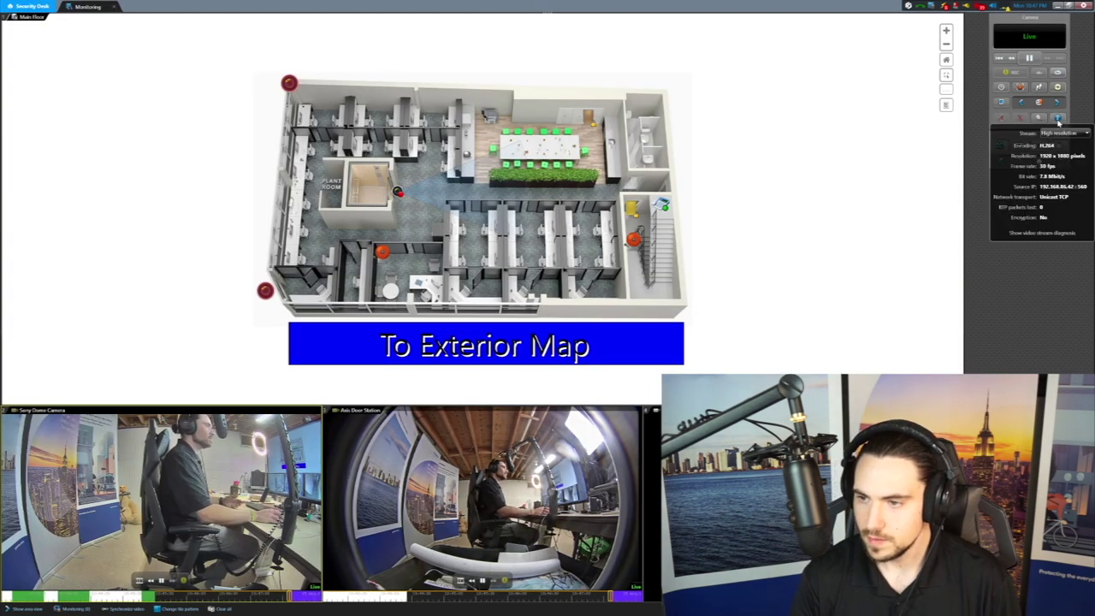
pyautogui.click(1062, 134)
pyautogui.click(1059, 143)
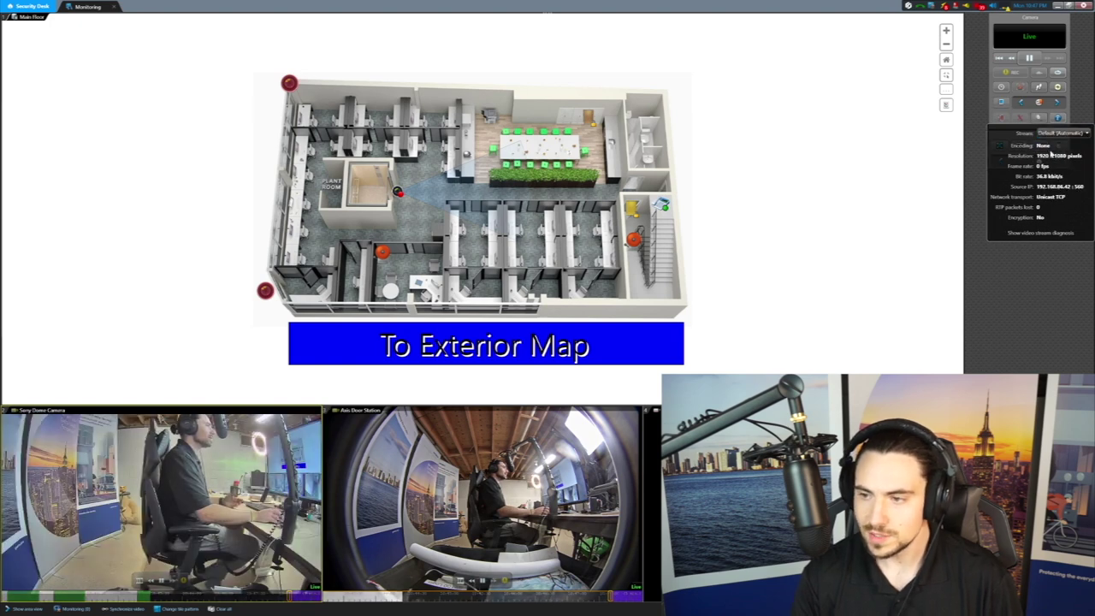
pyautogui.click(1043, 307)
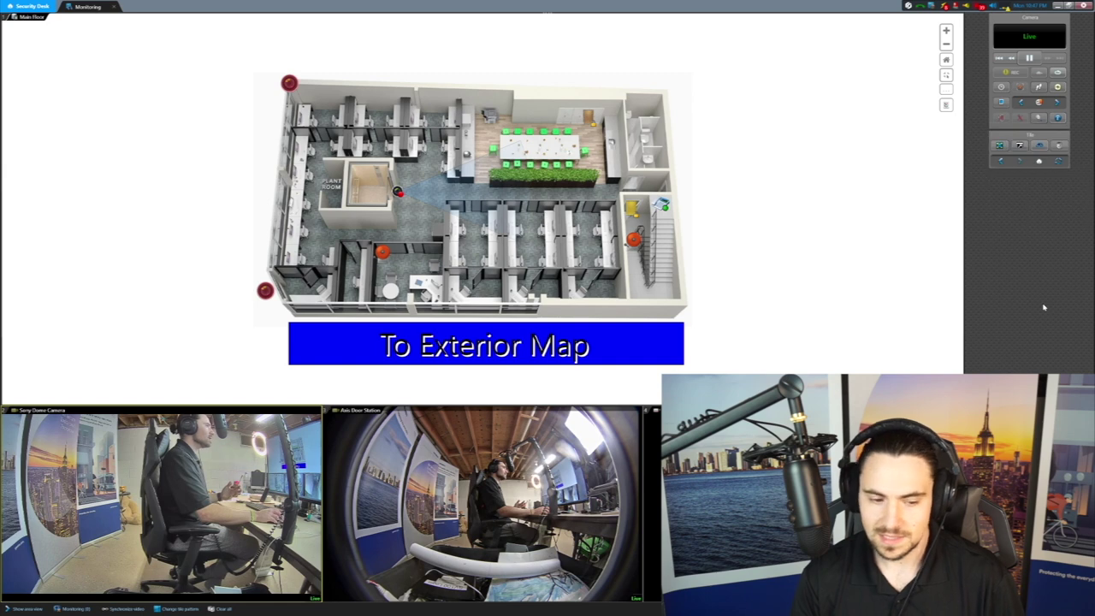
pyautogui.moveTo(171, 481)
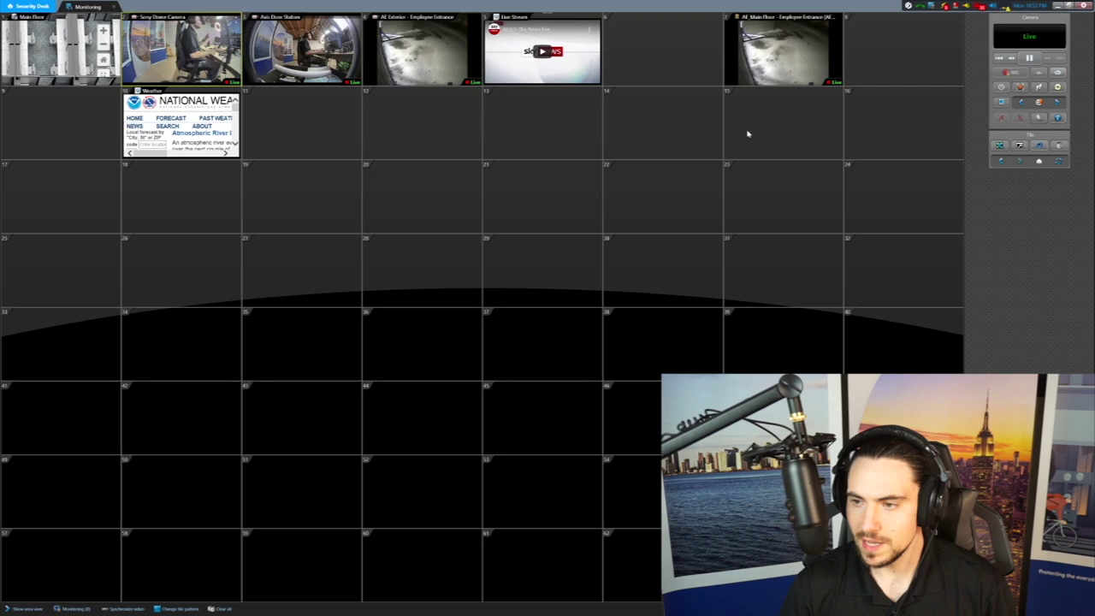
# Check the small Sony Dome Camera tile's stream info, confirming the automatic stream is 1280 x 720
pyautogui.click(1059, 118)
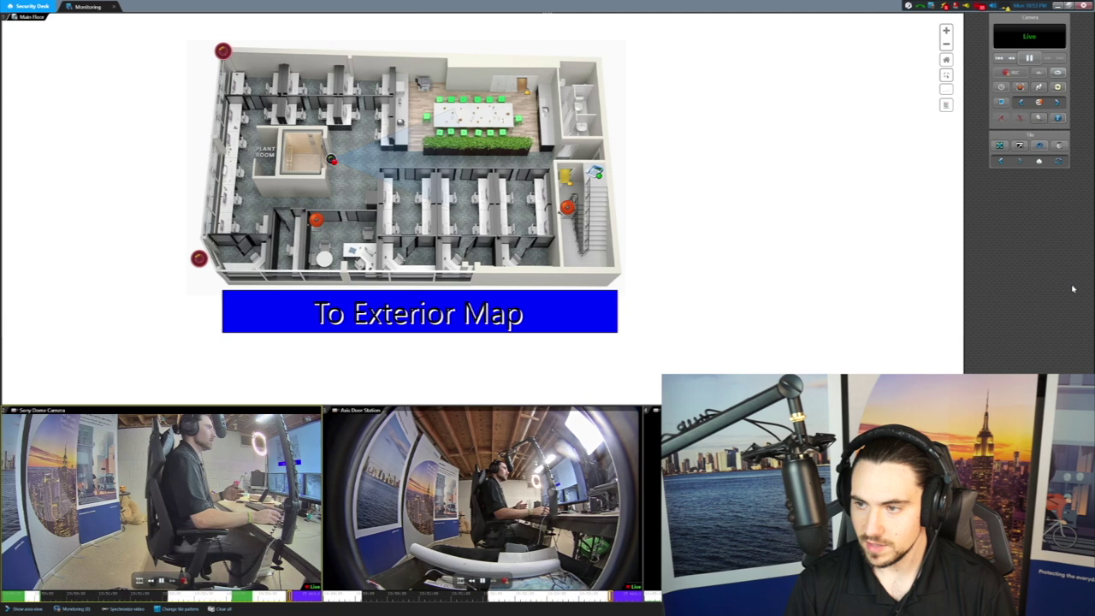
# Check the large Sony Dome Camera tile's stream info, now back at 1920x1080, 30 fps
pyautogui.moveTo(1063, 120)
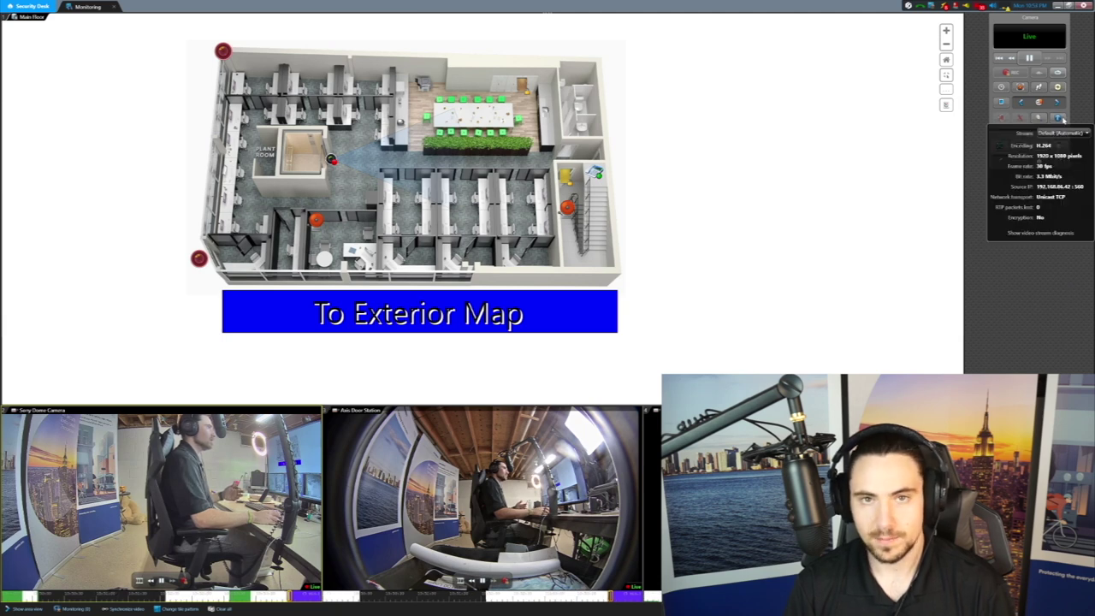